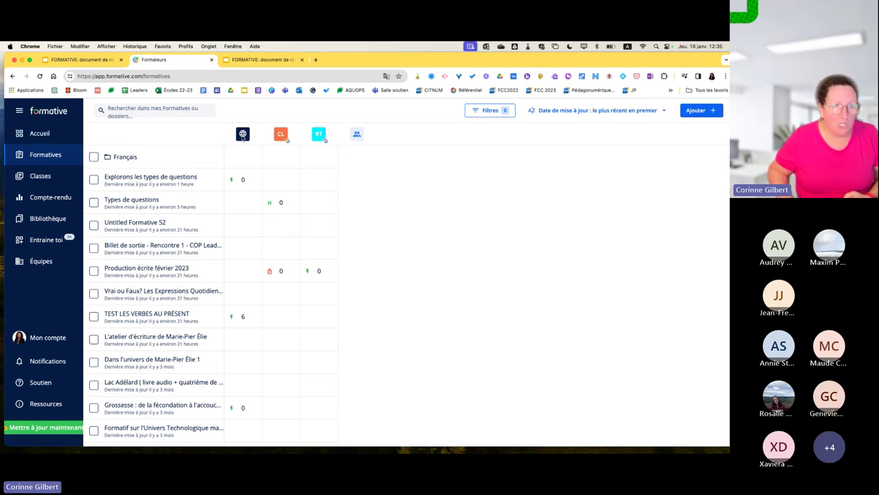
# Look over the Formative home page and the Classes page, and return to the list of formatives
pyautogui.click(76, 58)
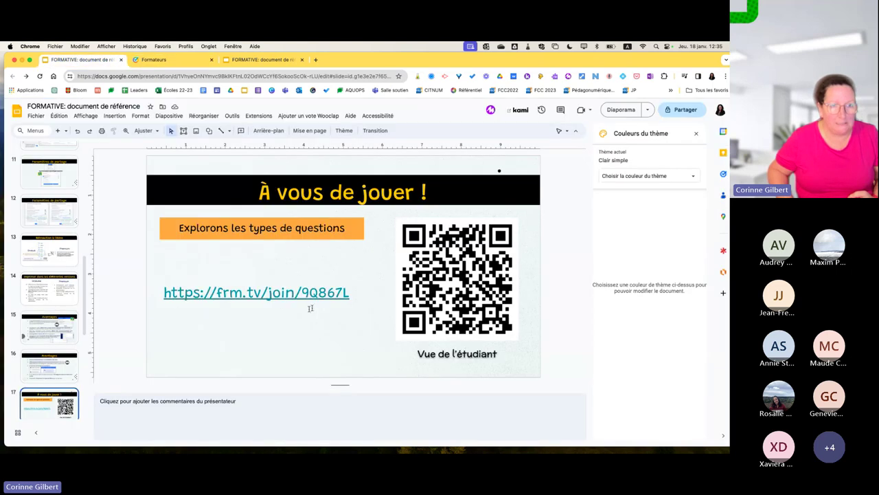
pyautogui.click(157, 60)
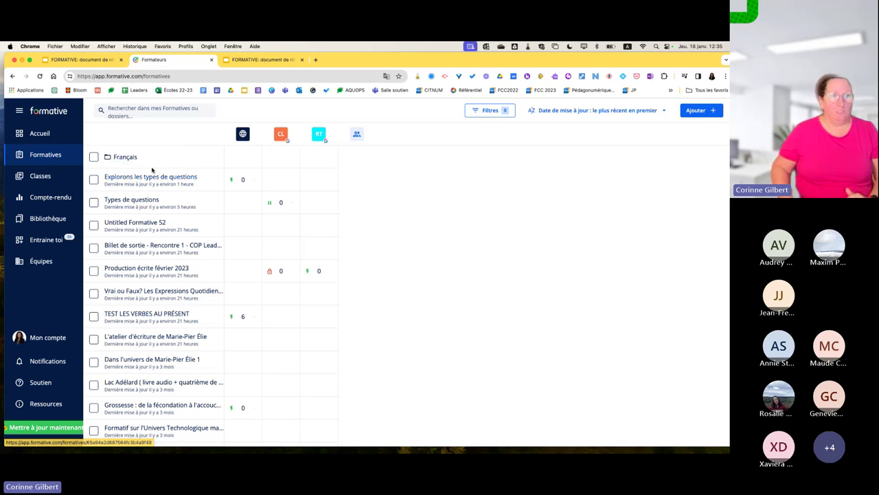
pyautogui.click(31, 134)
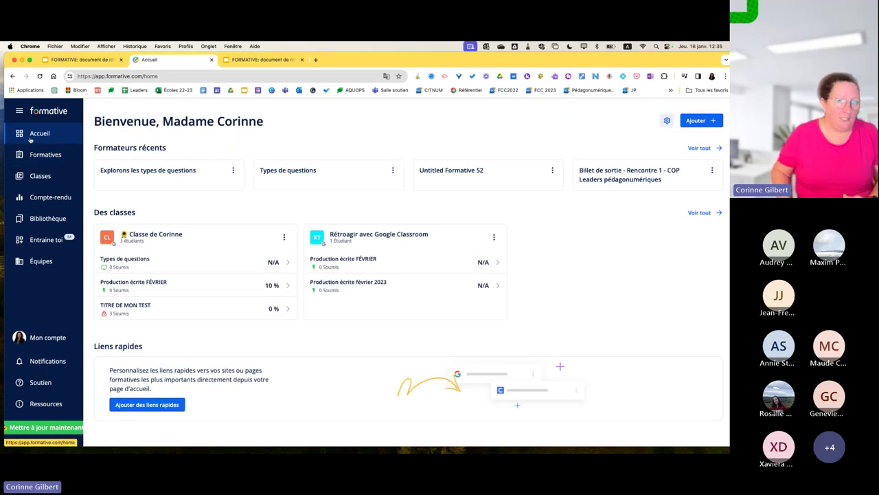
pyautogui.click(40, 153)
pyautogui.click(36, 177)
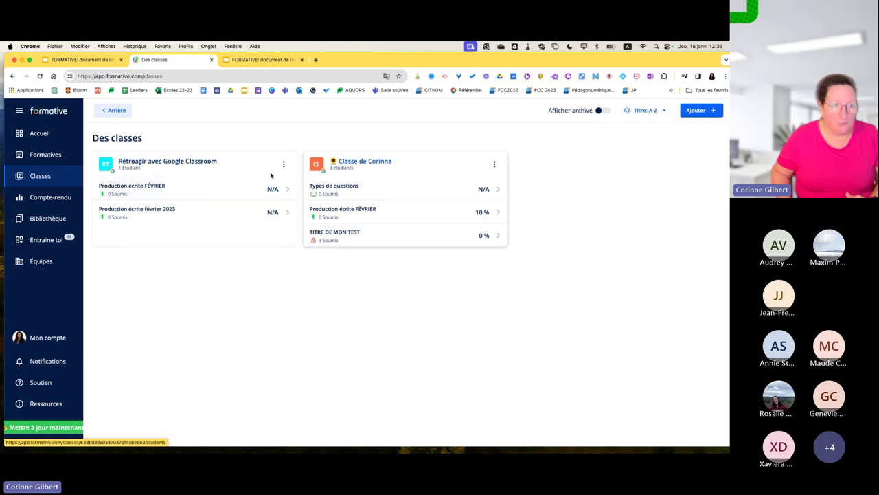
pyautogui.click(50, 157)
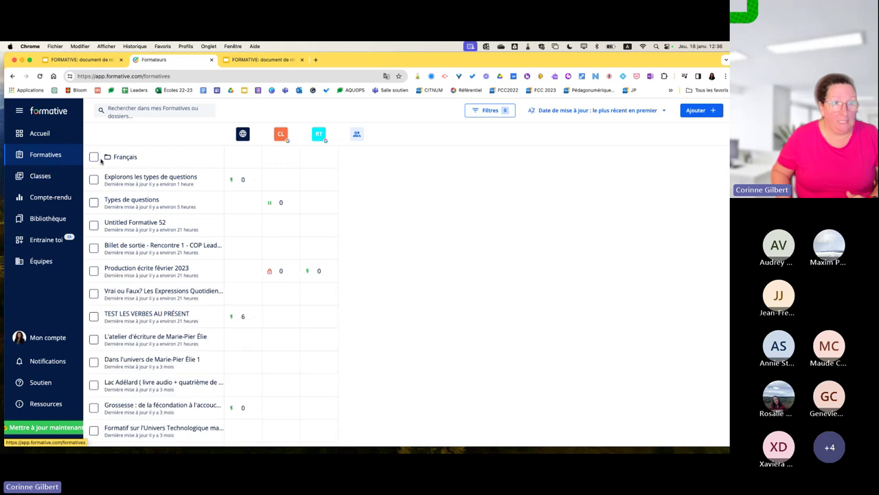
# Browse the list of formatives and look inside the Français folder
pyautogui.scroll(-10, 124, 247)
pyautogui.scroll(6, 124, 247)
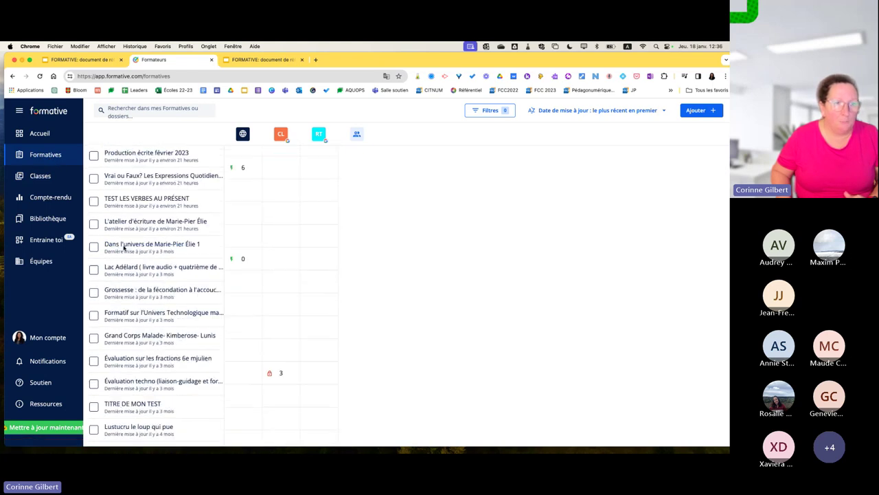
pyautogui.scroll(3, 124, 247)
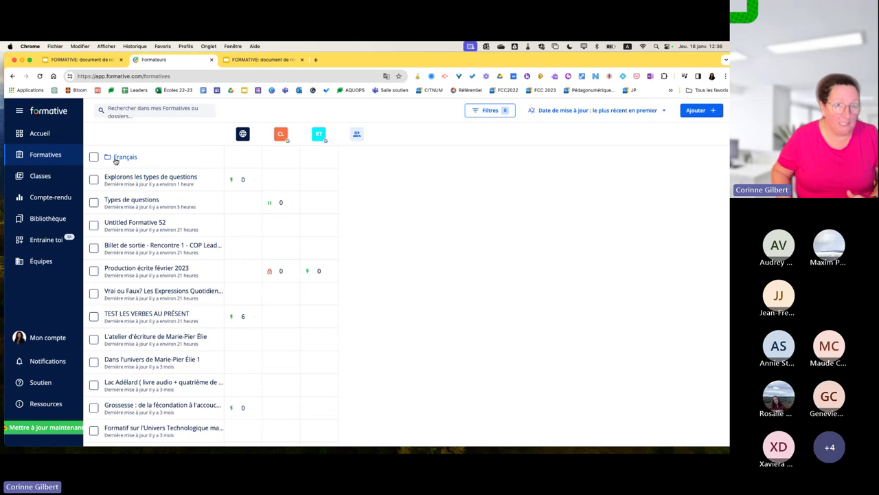
pyautogui.click(116, 159)
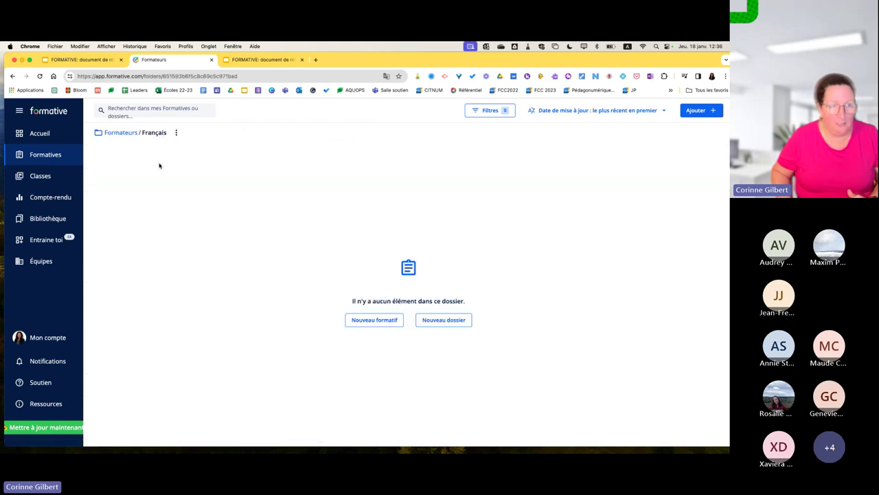
pyautogui.click(112, 134)
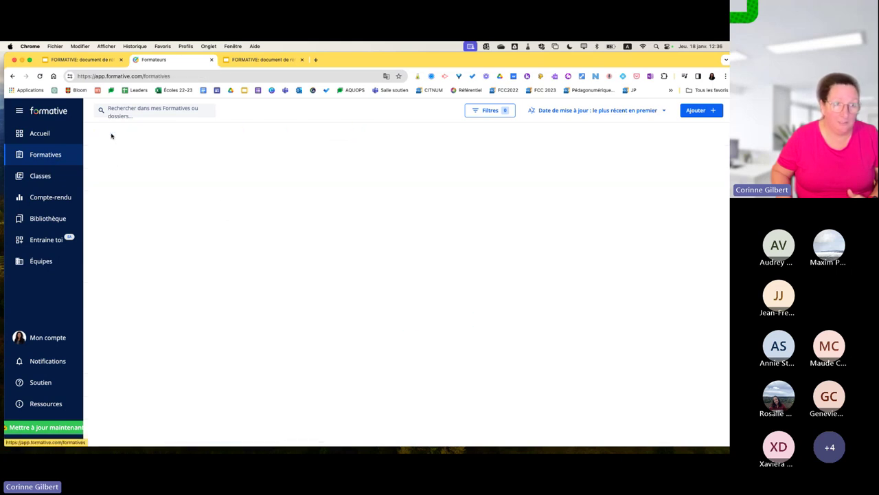
pyautogui.scroll(-5, 157, 261)
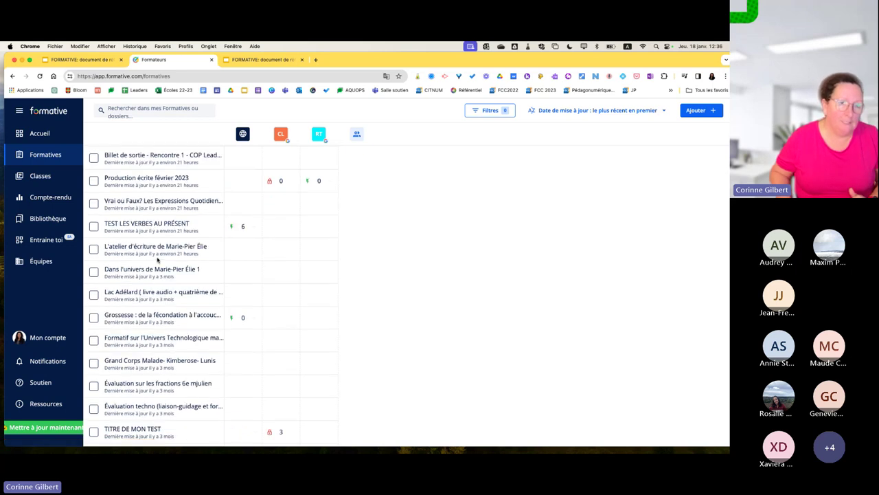
pyautogui.scroll(-3, 157, 261)
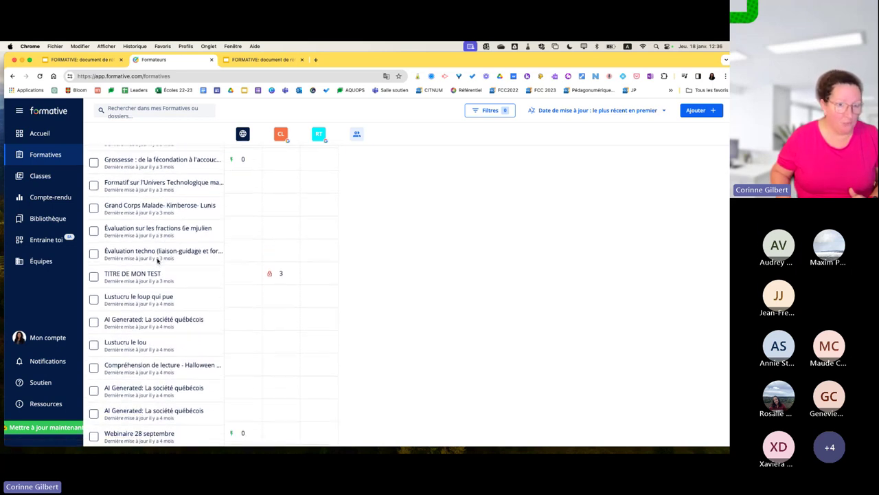
pyautogui.scroll(8, 157, 261)
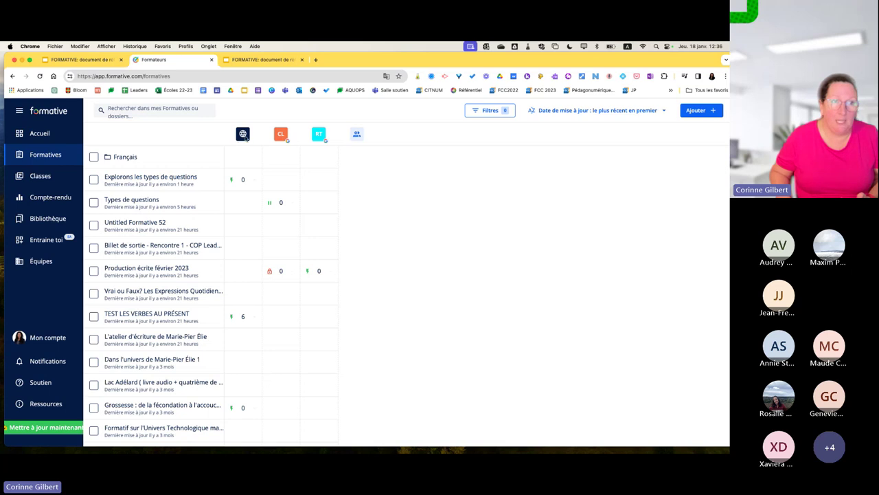
# Close "Explorons les types de questions" to invited students, make it available again, and leave its assignment settings
pyautogui.click(81, 59)
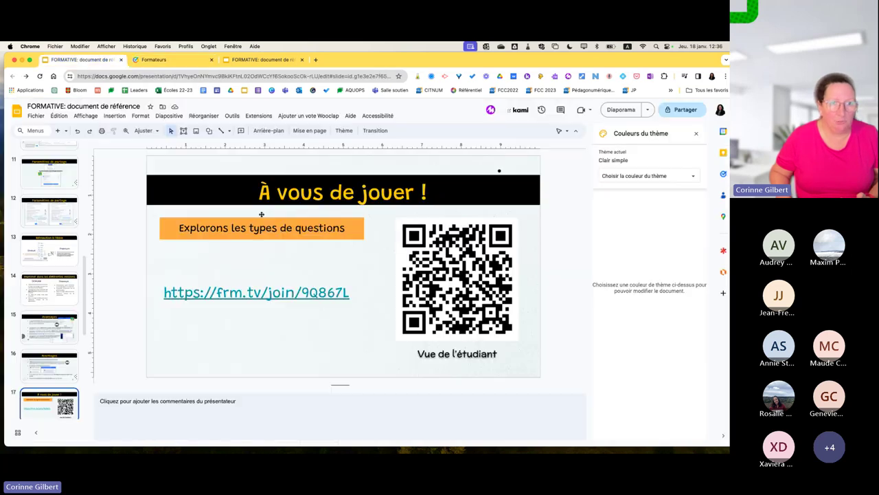
pyautogui.click(154, 59)
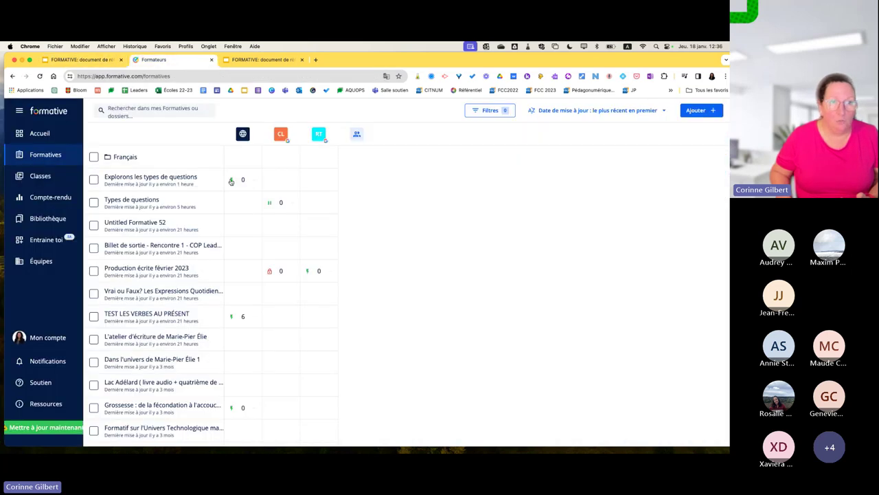
pyautogui.click(241, 181)
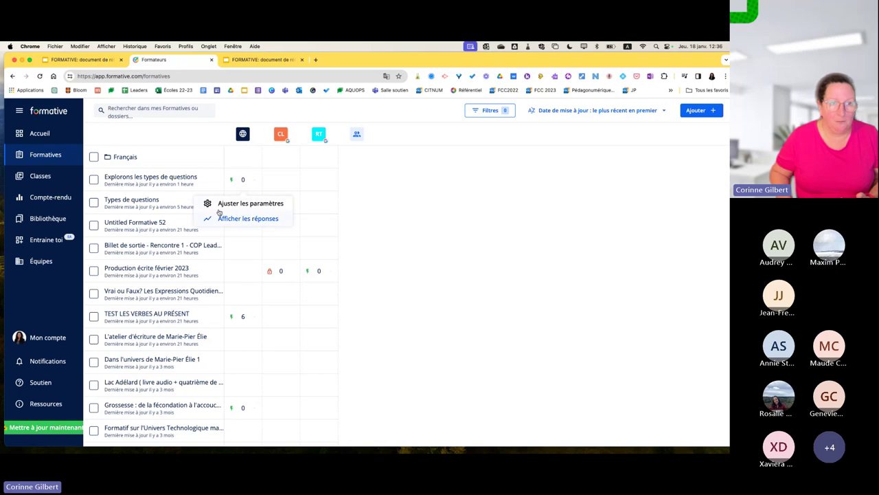
pyautogui.click(221, 204)
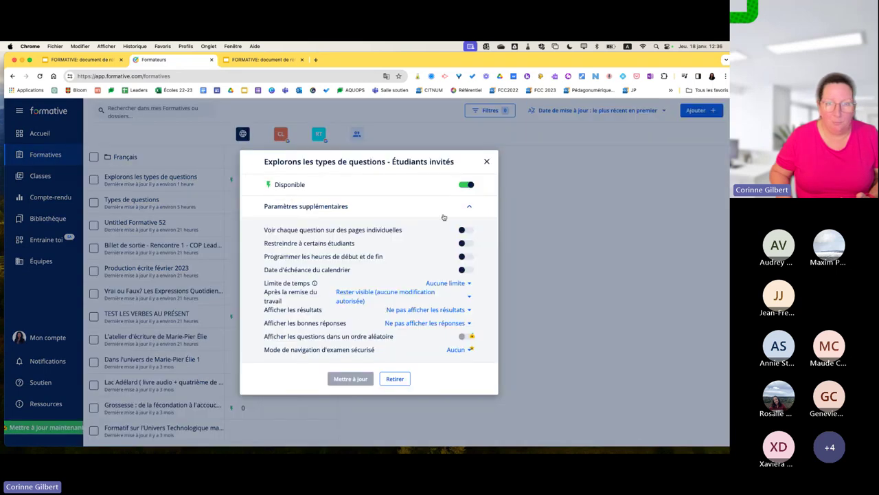
pyautogui.click(466, 185)
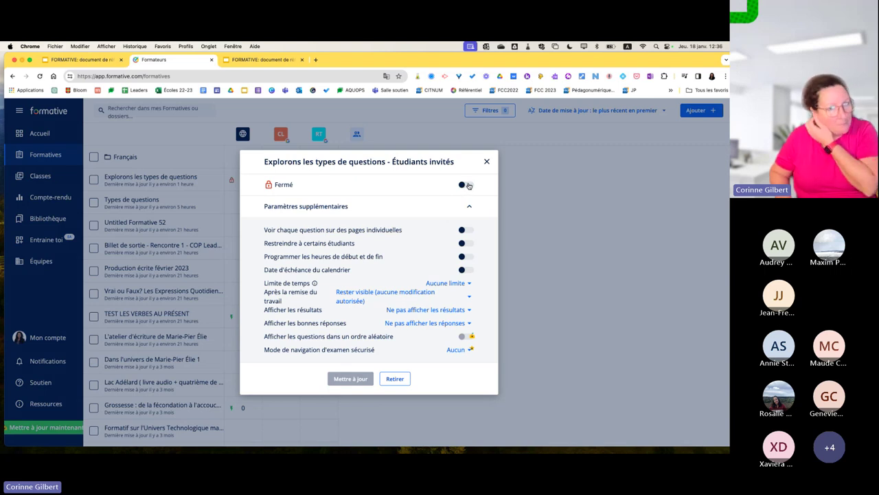
pyautogui.click(468, 186)
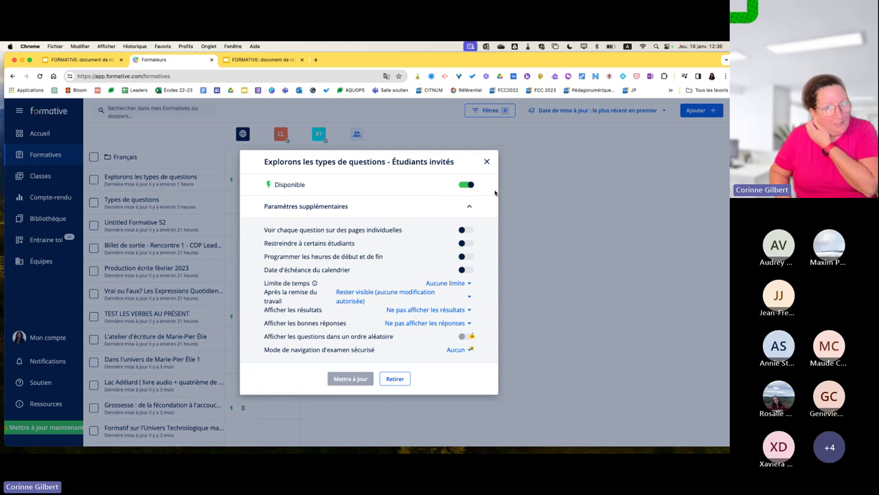
pyautogui.click(486, 161)
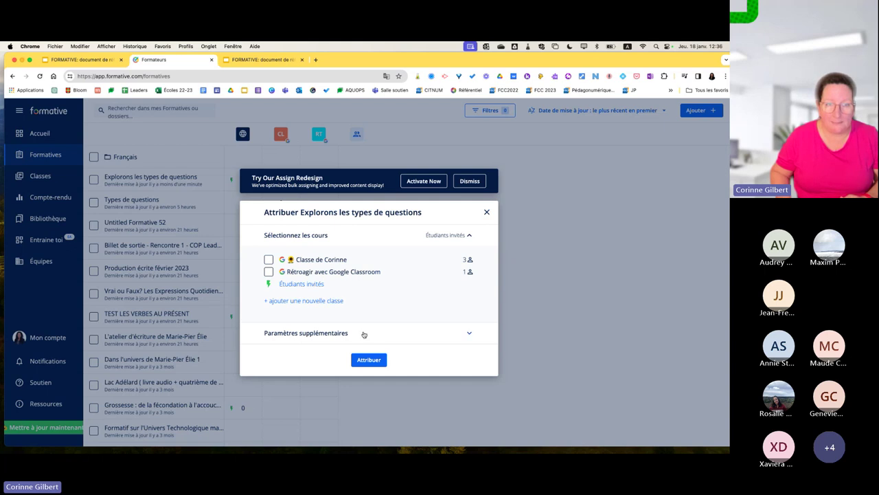
pyautogui.click(487, 212)
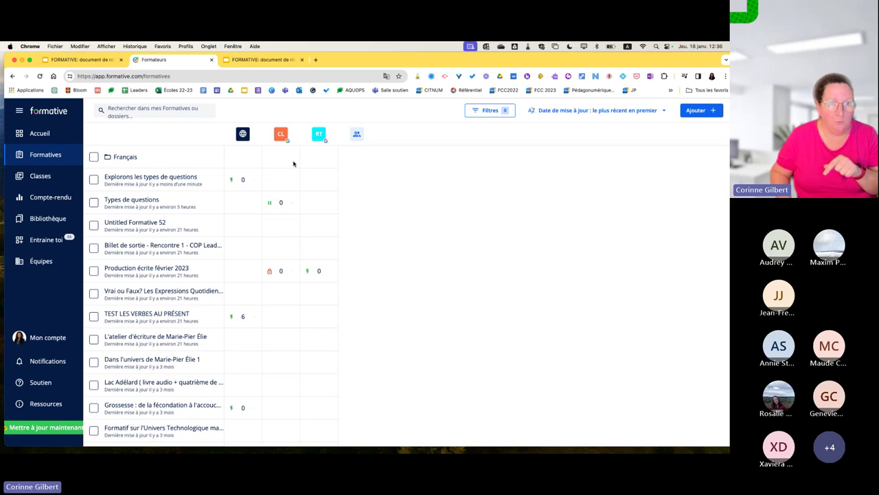
# Dismiss the assign redesign offer and examine the additional settings for assigning "Explorons les types de questions" to the CL class, without assigning it
pyautogui.click(280, 180)
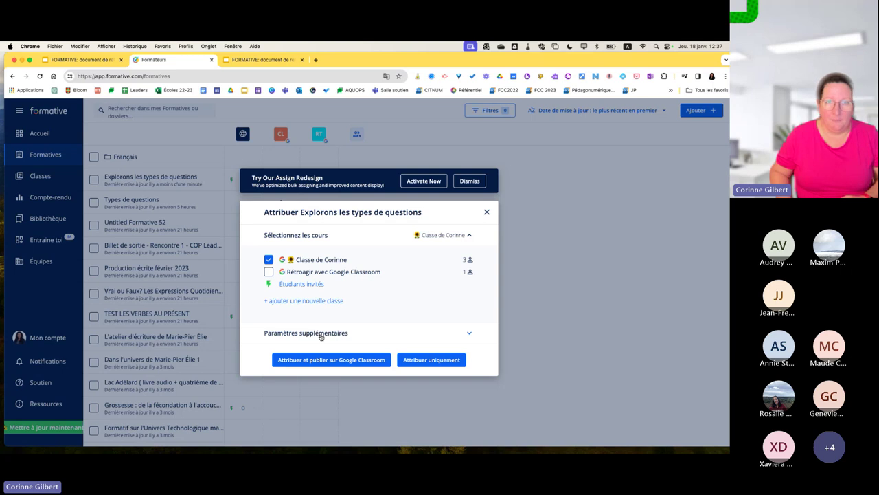
pyautogui.click(470, 181)
pyautogui.click(336, 248)
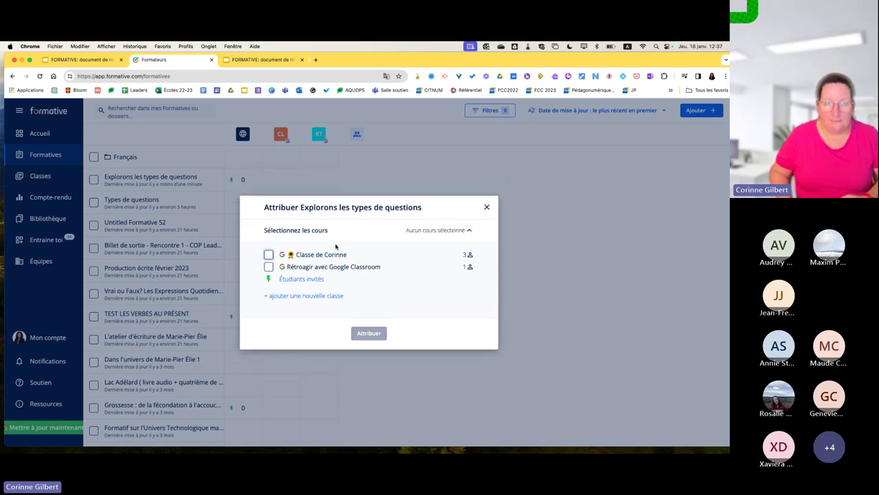
pyautogui.click(335, 254)
pyautogui.click(324, 318)
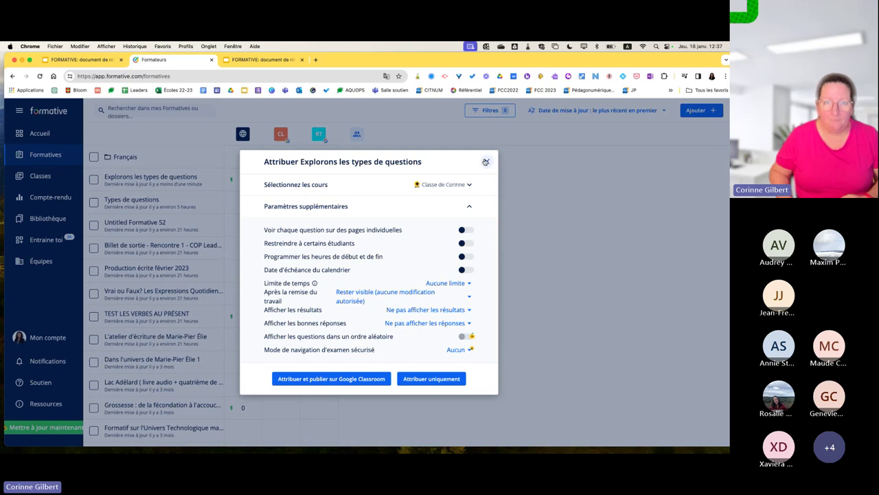
pyautogui.click(487, 162)
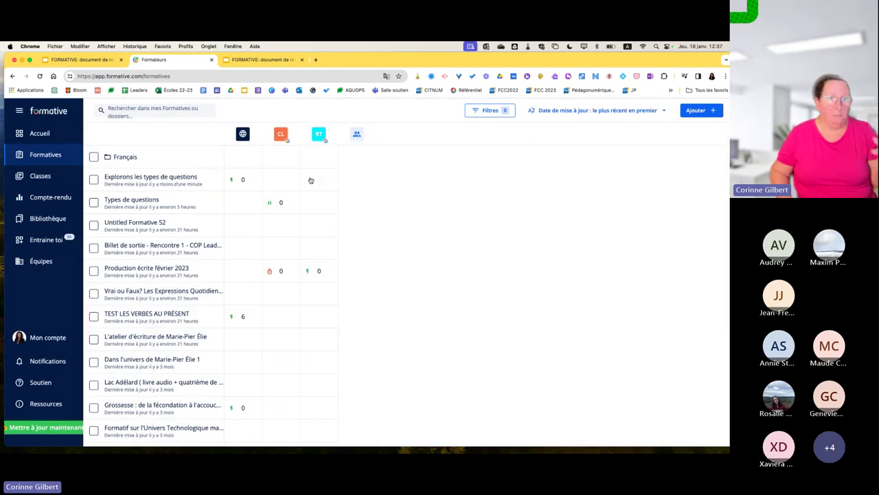
# Open "Explorons les types de questions" in the editor and look over its title, section heading and first question
pyautogui.click(158, 178)
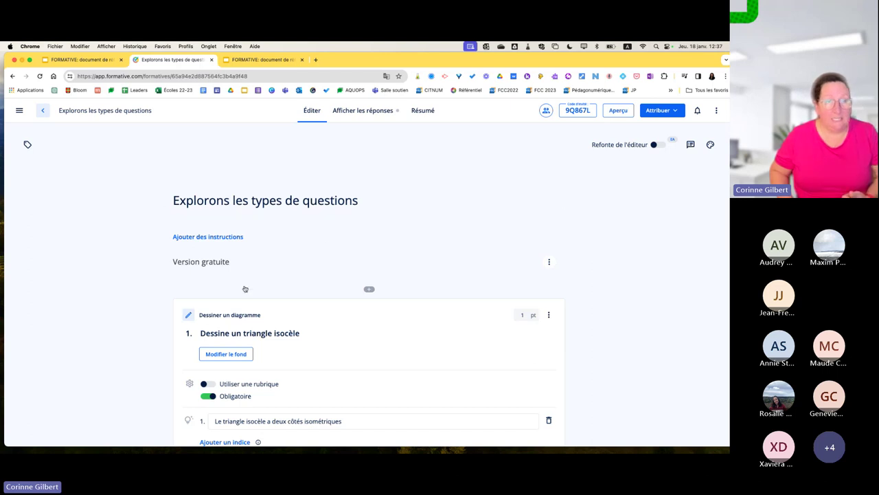
pyautogui.scroll(-1, 200, 258)
pyautogui.click(199, 259)
pyautogui.click(167, 287)
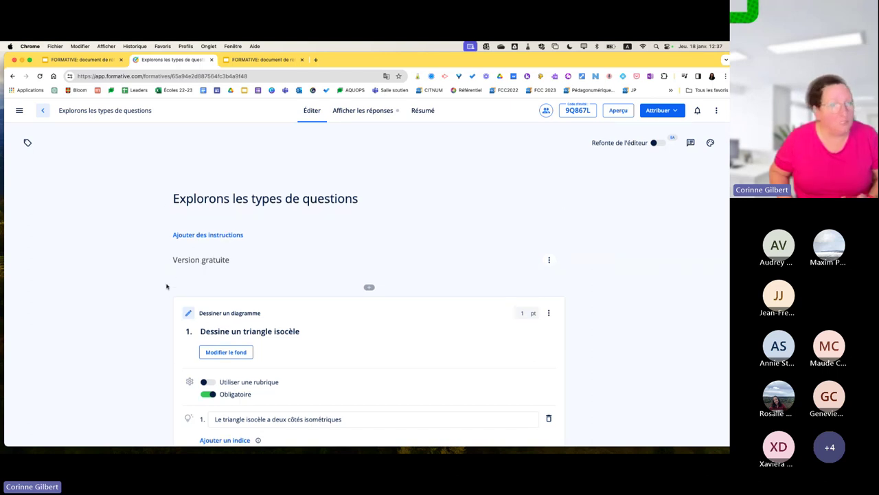
pyautogui.scroll(-1, 170, 297)
pyautogui.scroll(-1, 171, 296)
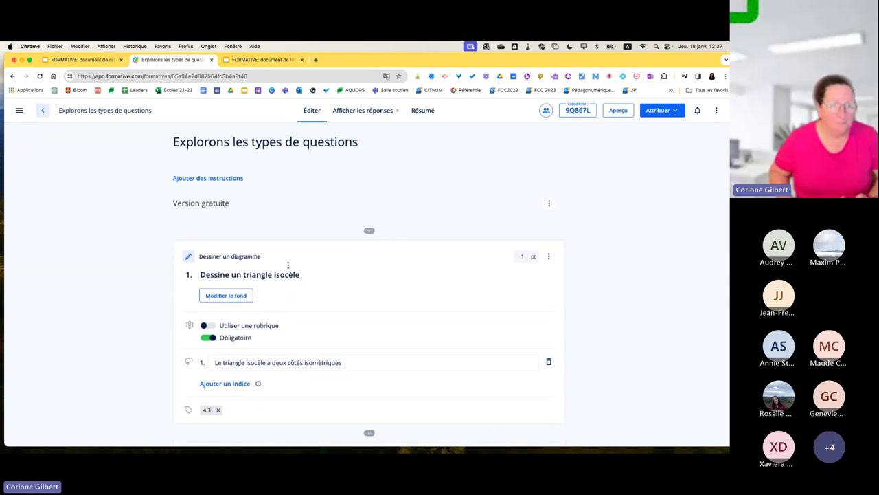
pyautogui.scroll(2, 198, 183)
pyautogui.scroll(1, 199, 183)
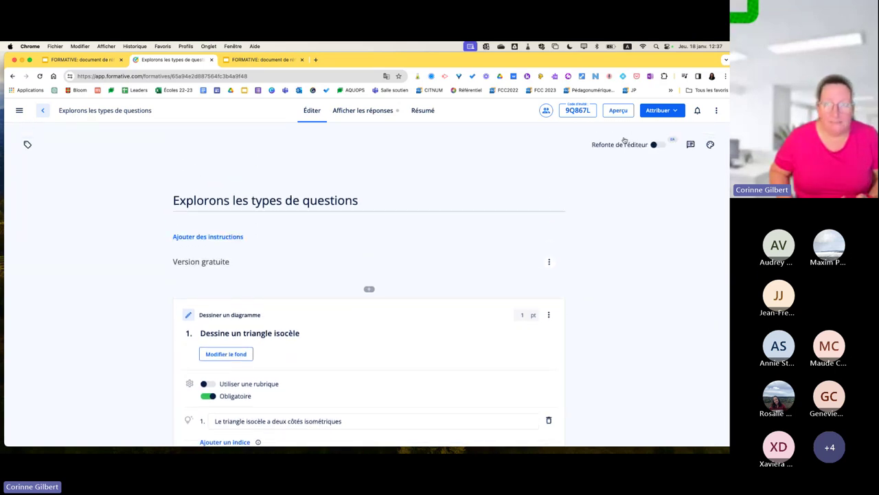
# Set the formative's header colour to blue and review the header image options
pyautogui.click(710, 145)
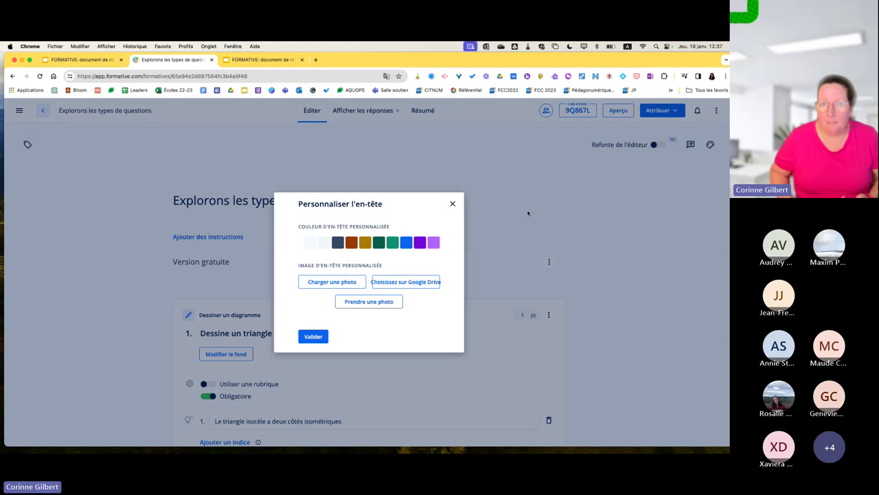
pyautogui.click(407, 244)
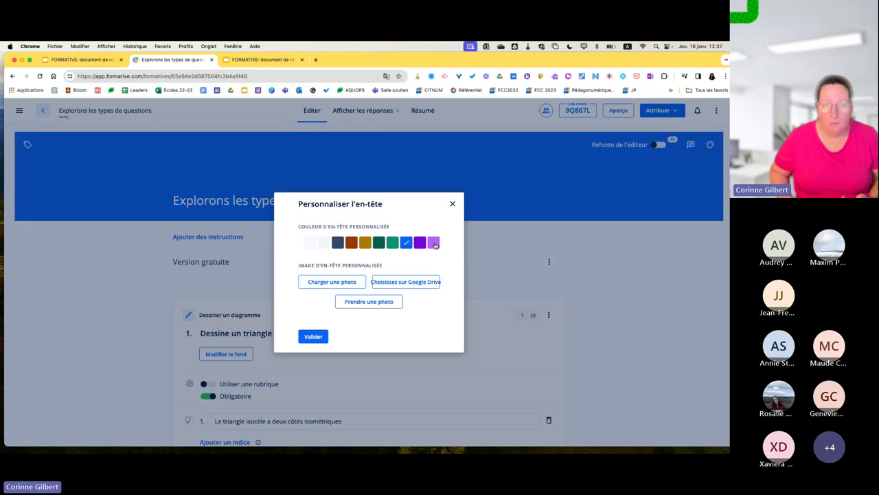
pyautogui.click(313, 336)
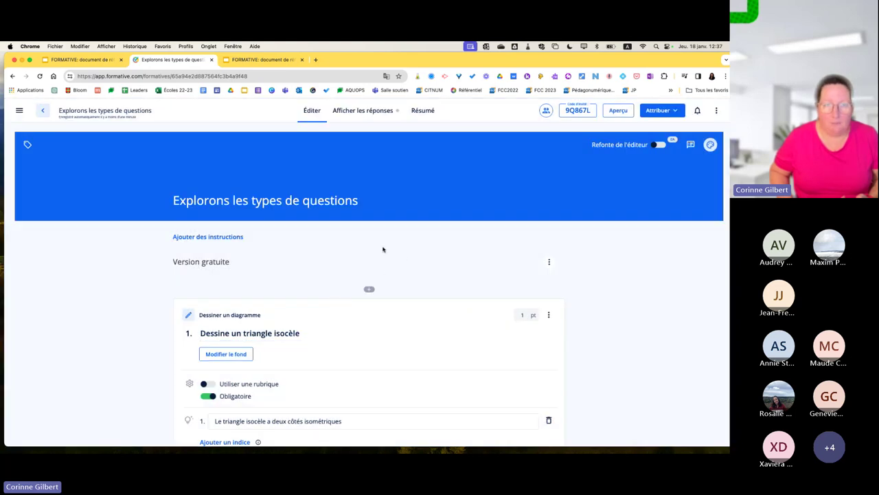
pyautogui.click(710, 146)
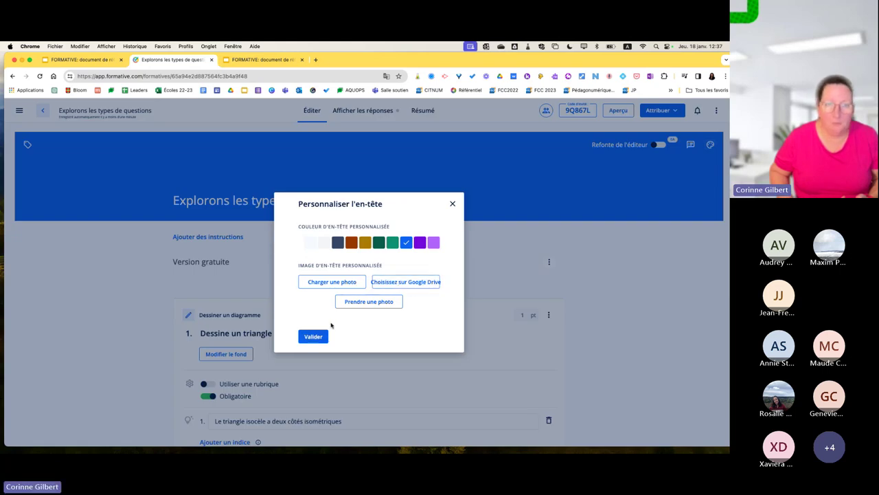
pyautogui.click(453, 204)
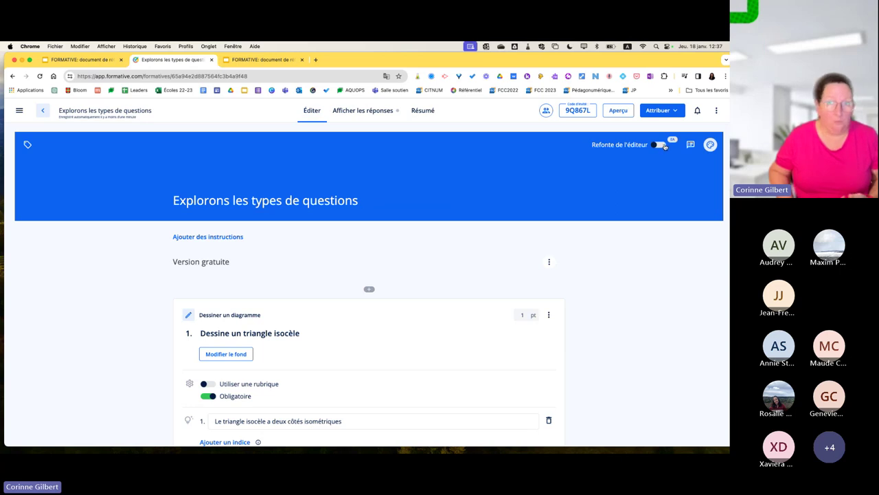
# Enable the use of a rubric for question 1, "Dessine un triangle isocèle"
pyautogui.scroll(-5, 430, 295)
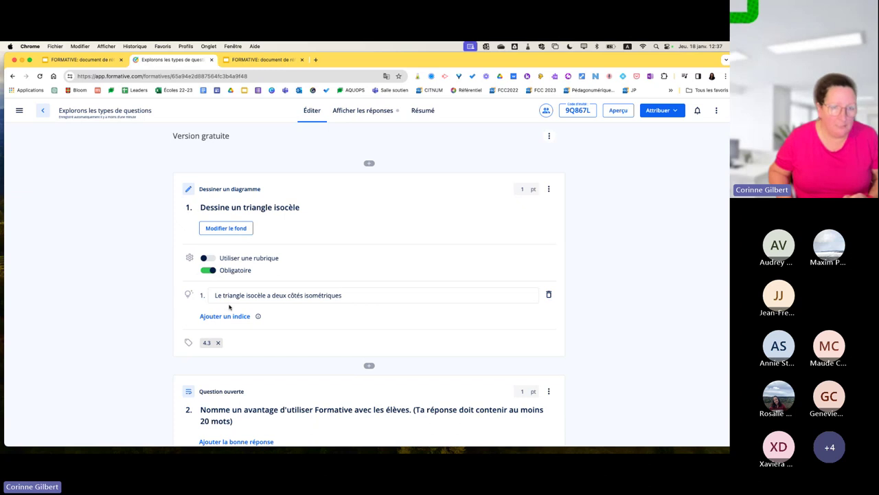
pyautogui.click(208, 258)
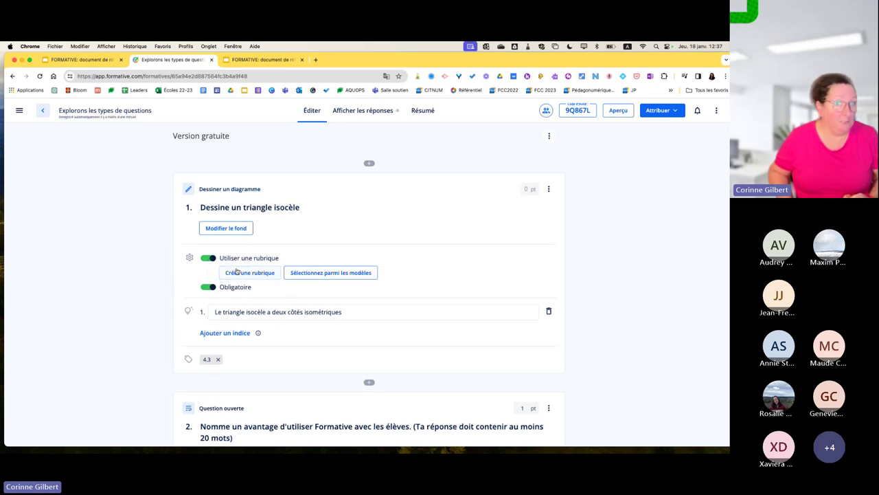
# Turn off the use of a rubric for question 1, "Dessine un triangle isocèle"
pyautogui.click(208, 259)
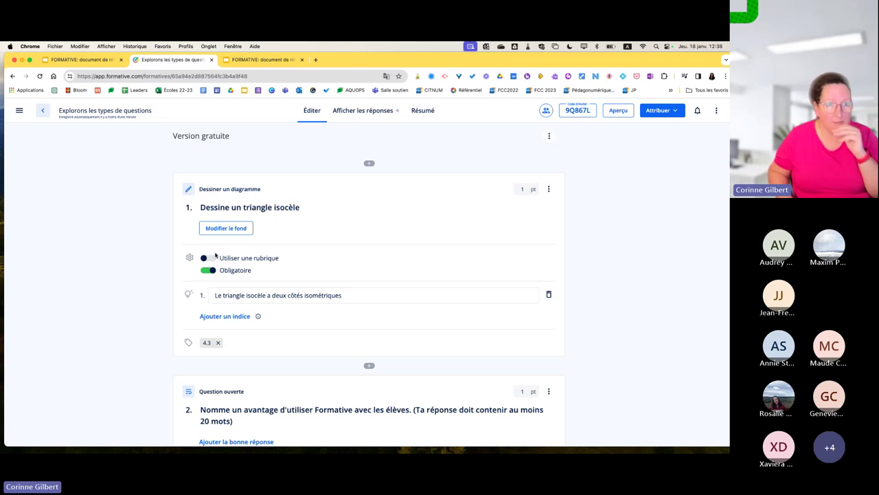
# Start adding a new standards set from question 1's tags, search for "québ" and choose Québec (Français)
pyautogui.scroll(-1, 215, 255)
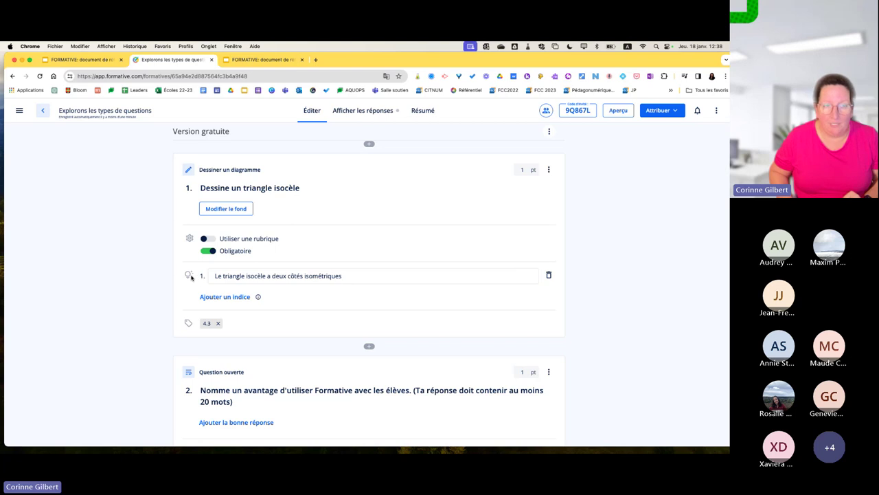
pyautogui.click(208, 324)
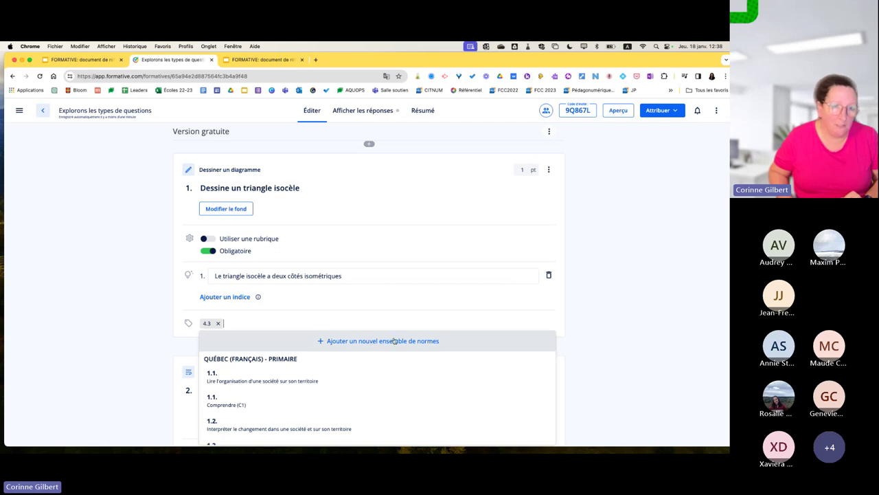
pyautogui.scroll(-2, 254, 390)
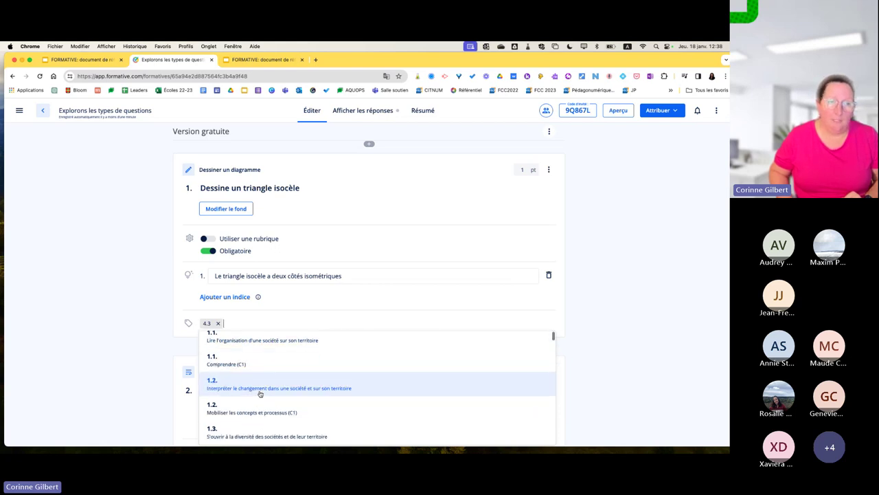
pyautogui.scroll(2, 247, 381)
pyautogui.click(357, 340)
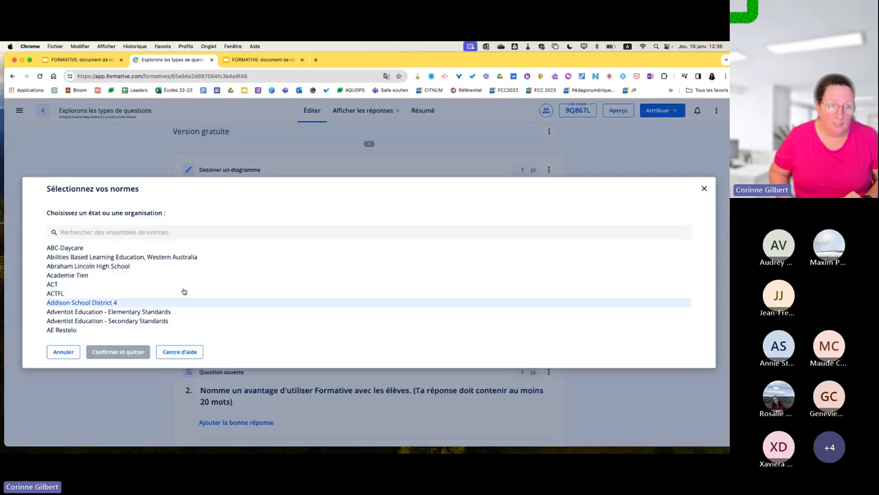
pyautogui.write('québ')
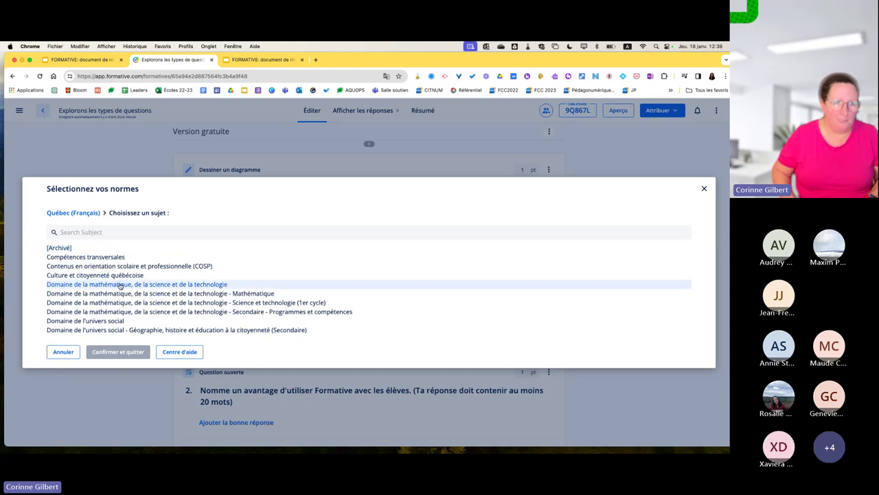
# Examine the Histoire et éducation à la citoyenneté standards within the secondary Géographie, histoire et éducation à la citoyenneté subject, without adding them
pyautogui.scroll(-2, 99, 258)
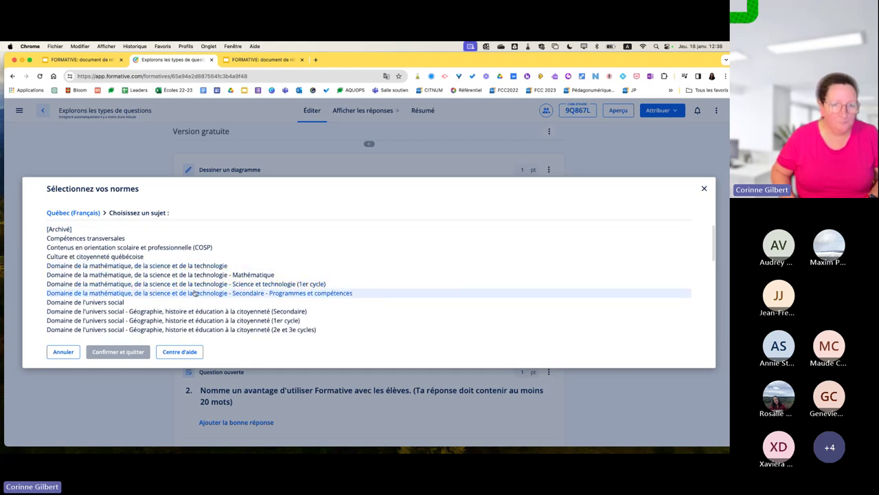
pyautogui.scroll(-3, 171, 285)
pyautogui.scroll(-1, 192, 287)
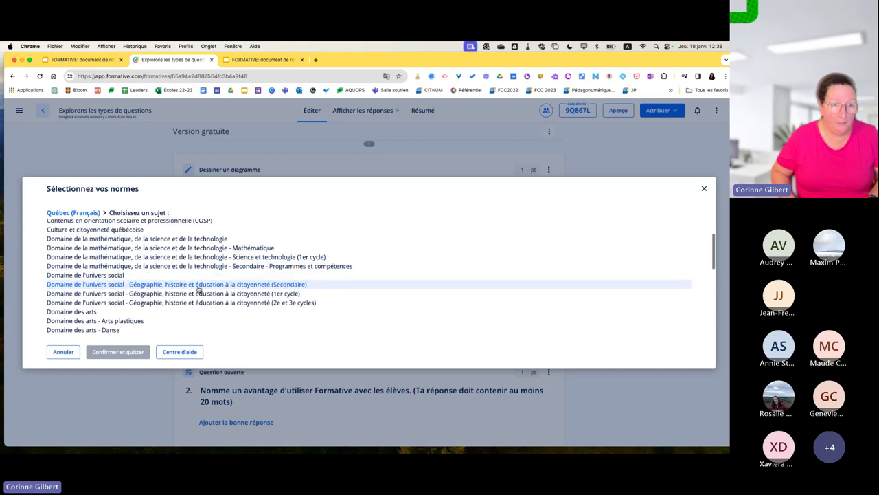
pyautogui.click(264, 286)
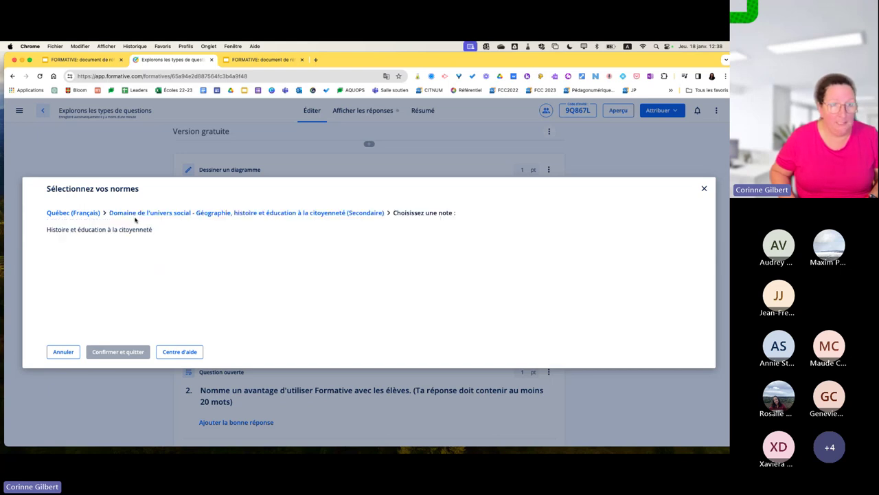
pyautogui.click(84, 234)
pyautogui.scroll(-2, 111, 292)
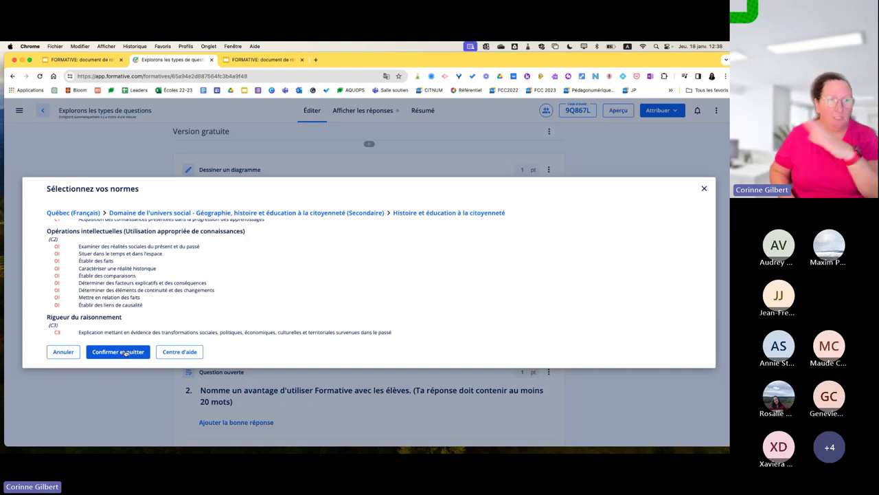
pyautogui.click(706, 188)
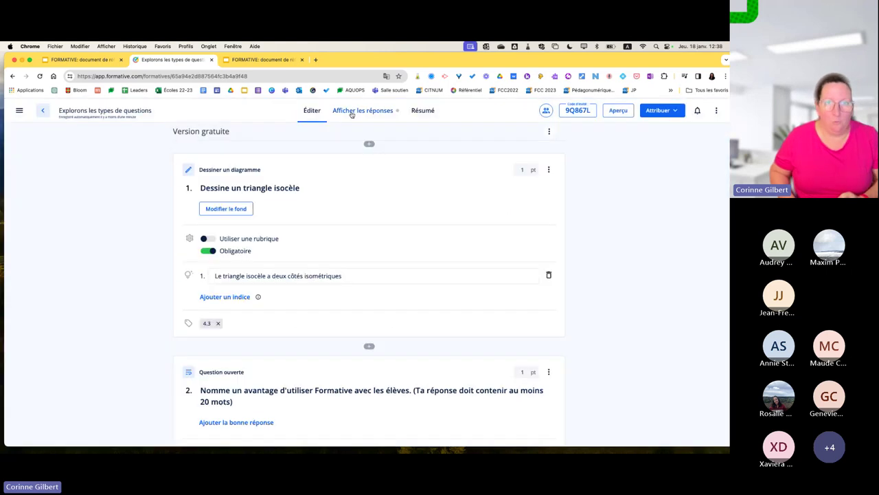
# Examine the content and answer settings of questions 2 to 6 in the Version gratuite section
pyautogui.scroll(-2, 281, 302)
pyautogui.scroll(-2, 279, 312)
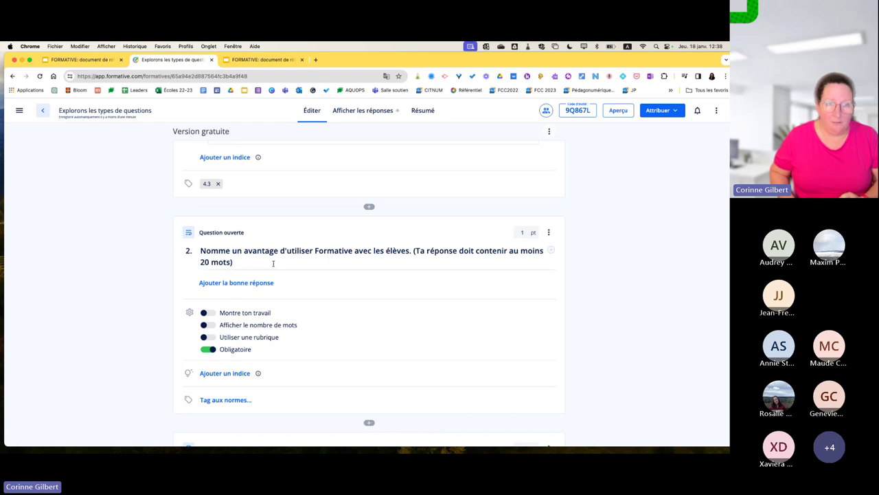
pyautogui.scroll(-3, 362, 294)
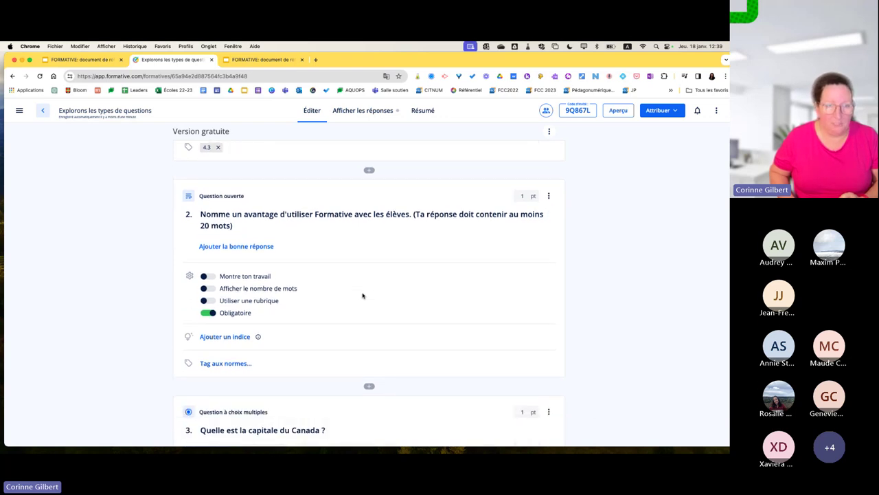
pyautogui.scroll(-4, 245, 318)
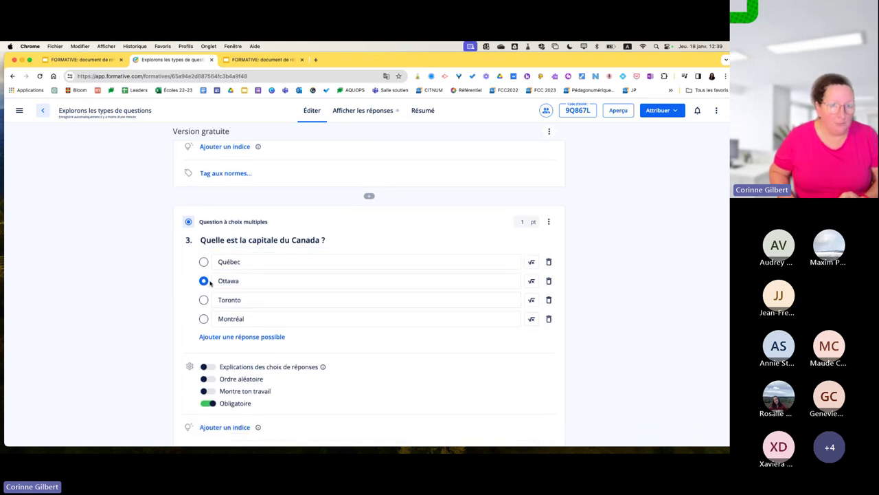
pyautogui.scroll(-4, 308, 315)
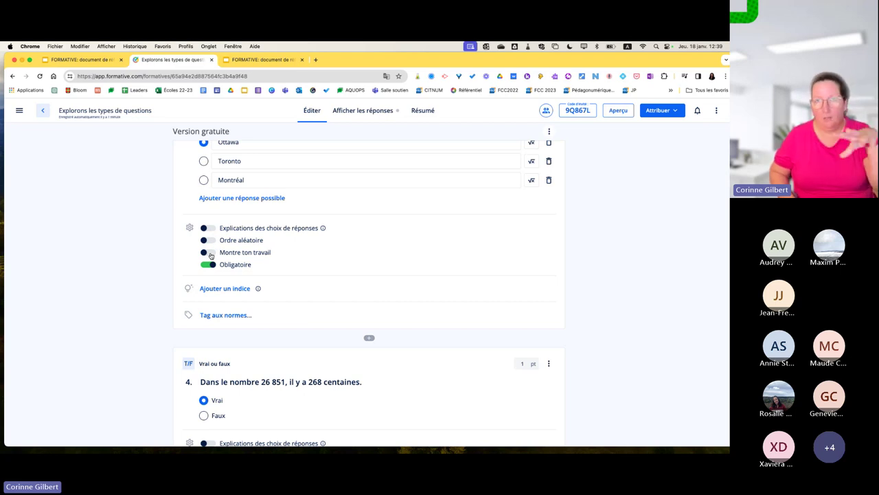
pyautogui.scroll(-2, 219, 271)
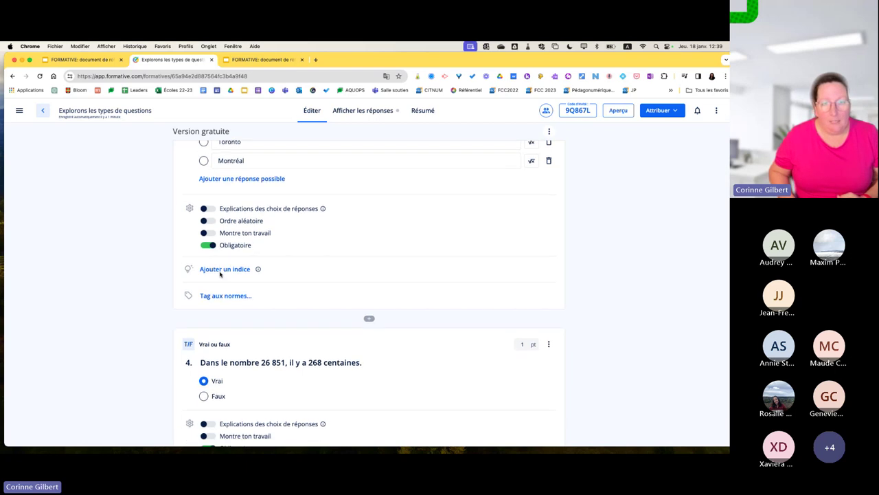
pyautogui.scroll(-2, 235, 303)
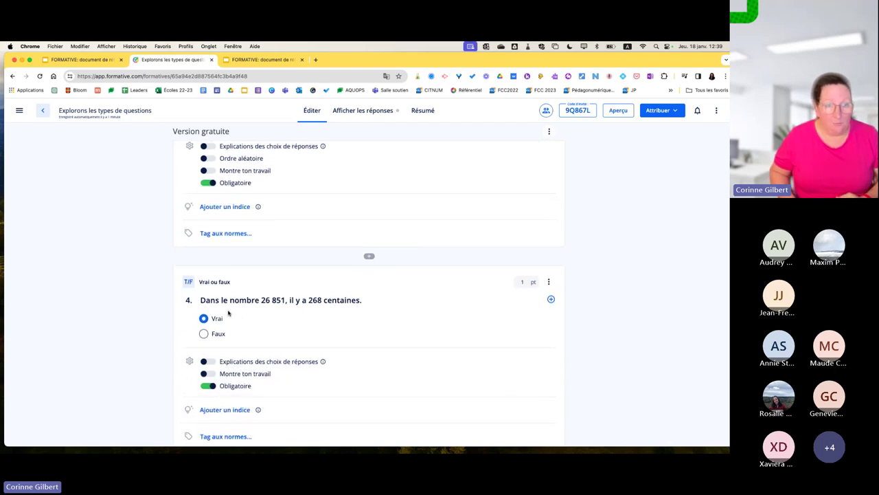
pyautogui.scroll(-12, 230, 313)
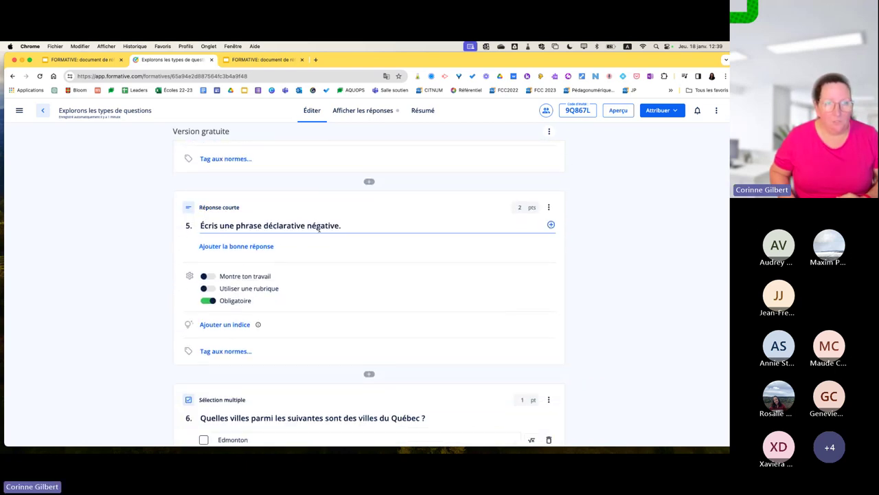
pyautogui.scroll(-2, 268, 277)
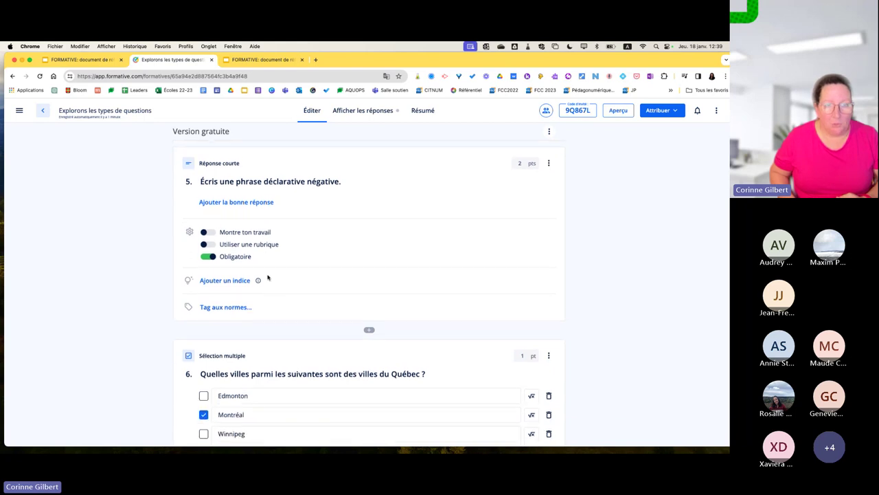
pyautogui.scroll(-4, 234, 309)
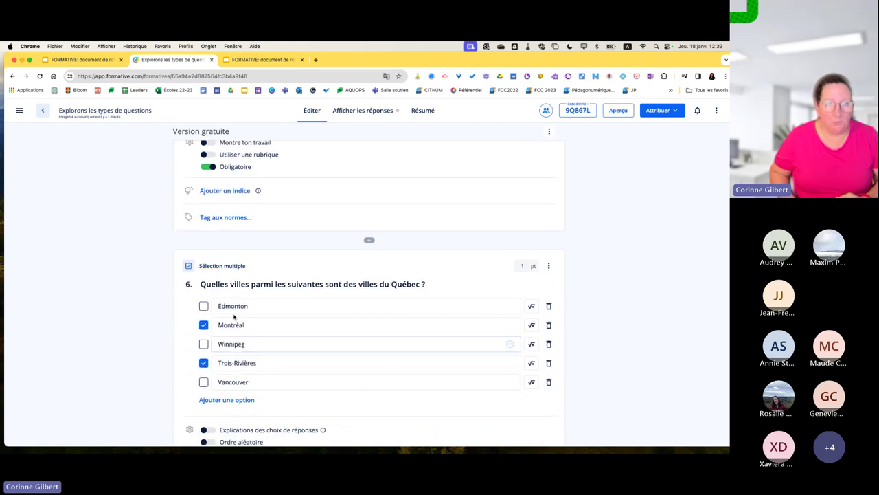
pyautogui.scroll(-14, 294, 357)
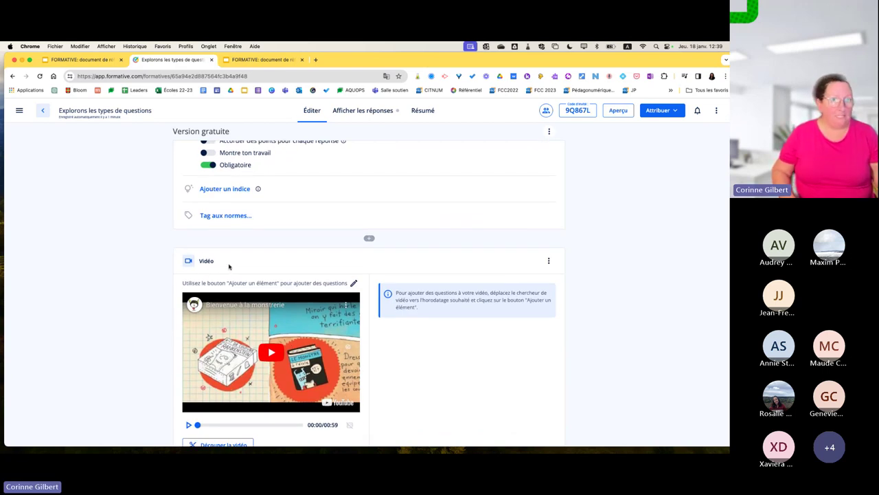
# Examine the "Bienvenue à la monstrerie" video block in the Version gratuite section and its short-answer question 7
pyautogui.scroll(-5, 241, 349)
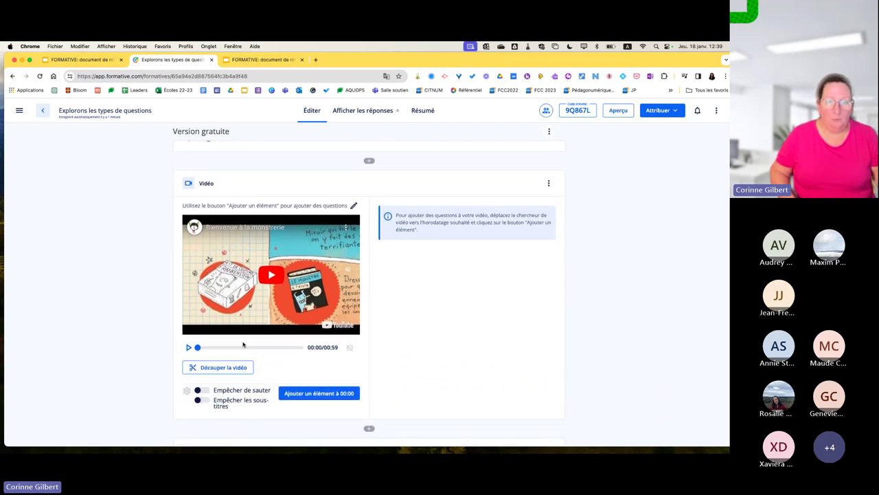
pyautogui.scroll(-2, 240, 348)
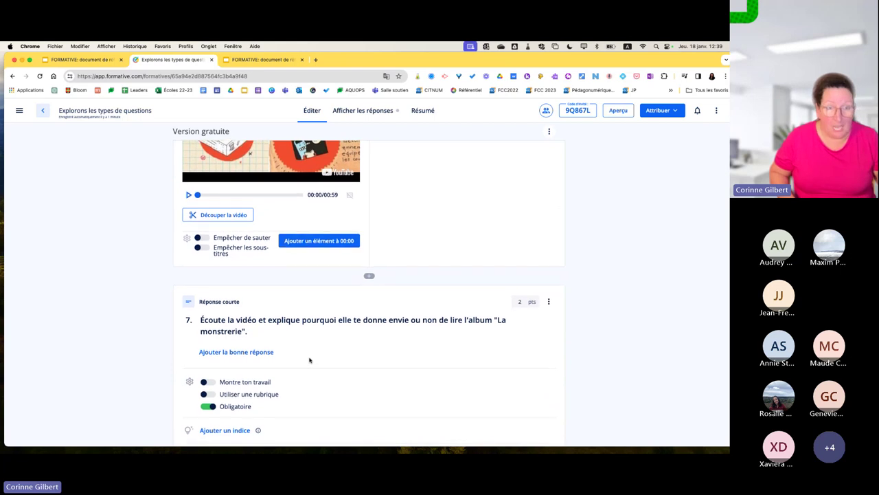
pyautogui.scroll(3, 309, 362)
pyautogui.scroll(1, 308, 363)
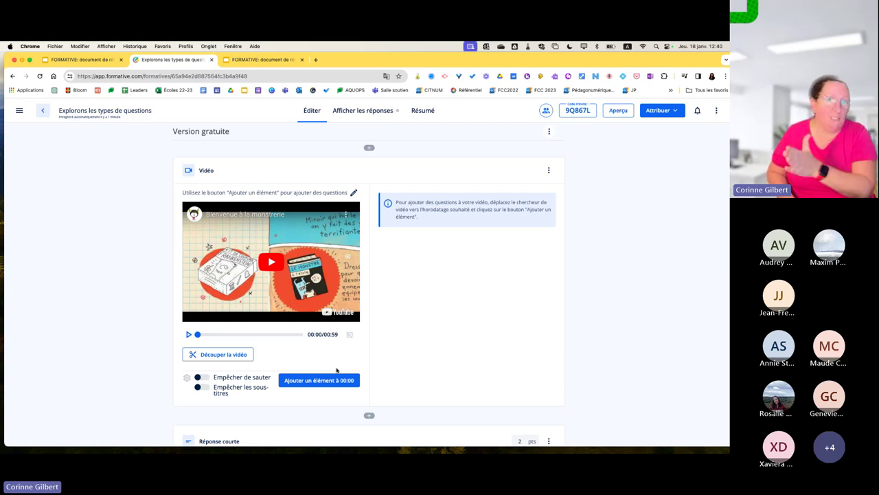
pyautogui.scroll(-3, 342, 351)
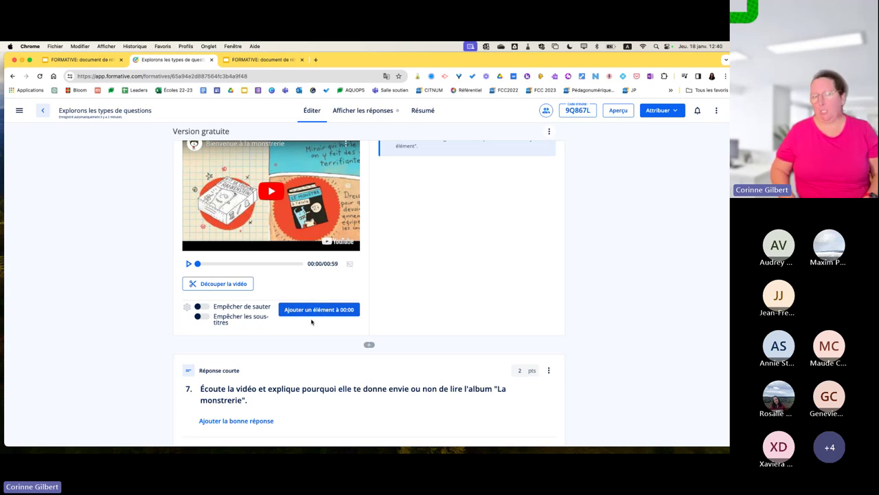
pyautogui.scroll(-5, 311, 321)
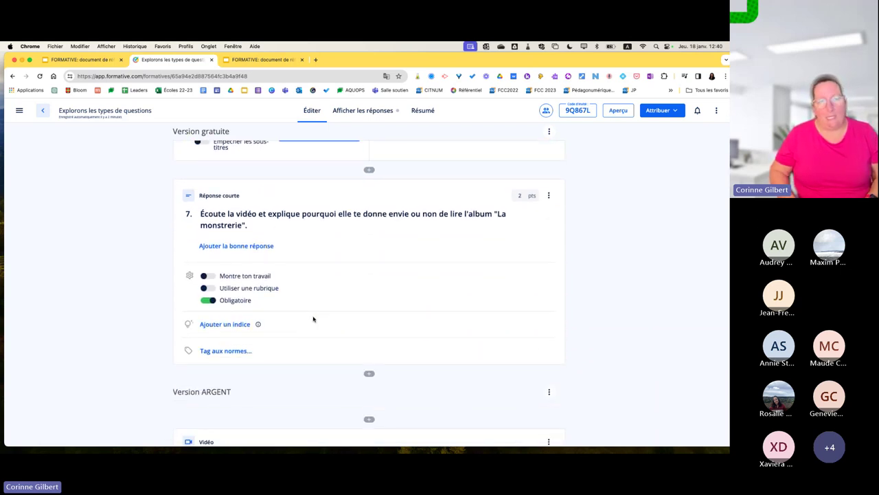
# Expand question 8 of the video in the Version ARGENT section and look through the available question types
pyautogui.scroll(-2, 314, 320)
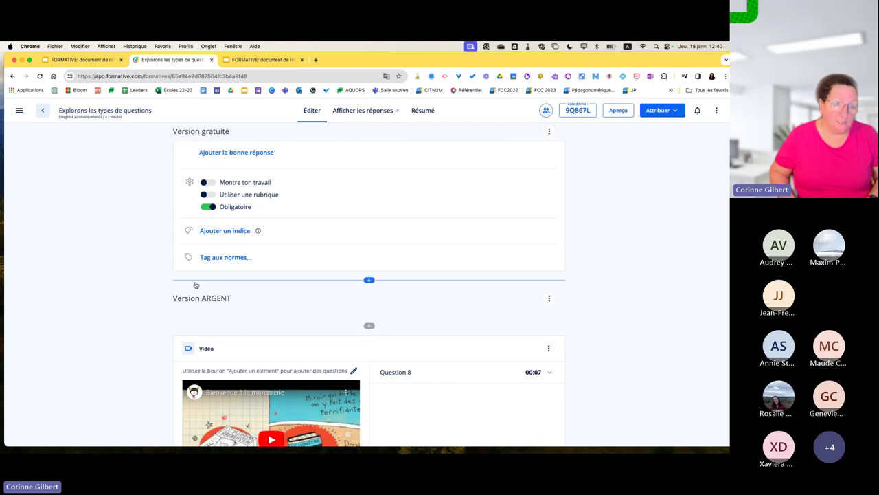
pyautogui.scroll(-3, 172, 298)
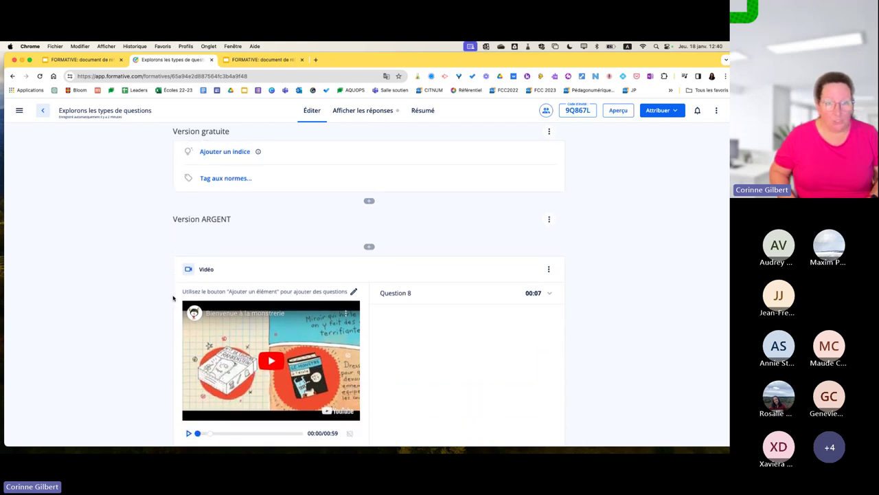
pyautogui.scroll(-1, 173, 298)
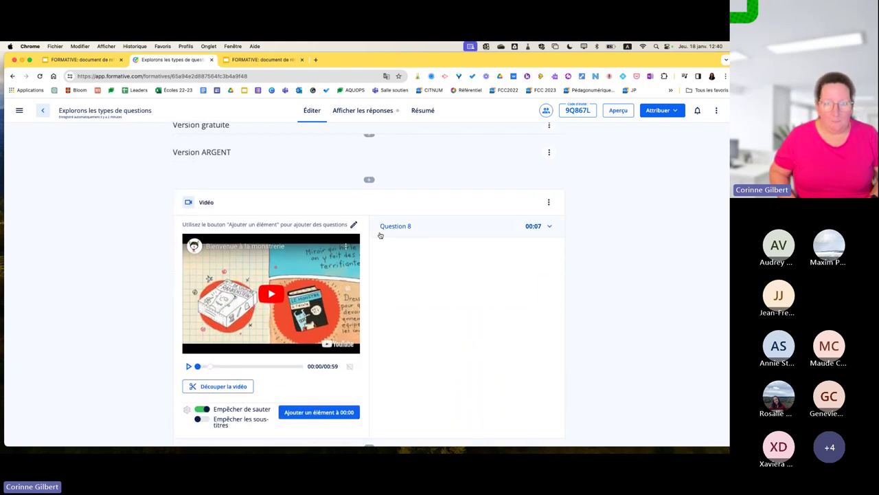
pyautogui.click(548, 227)
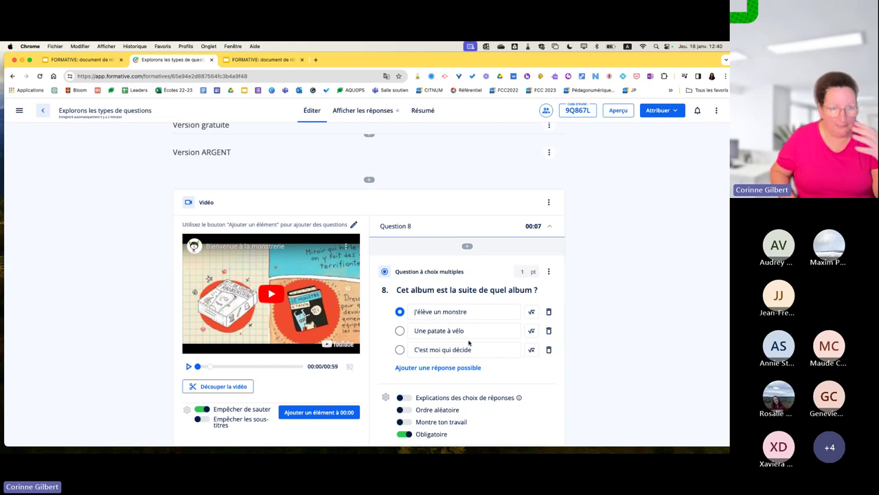
pyautogui.click(386, 272)
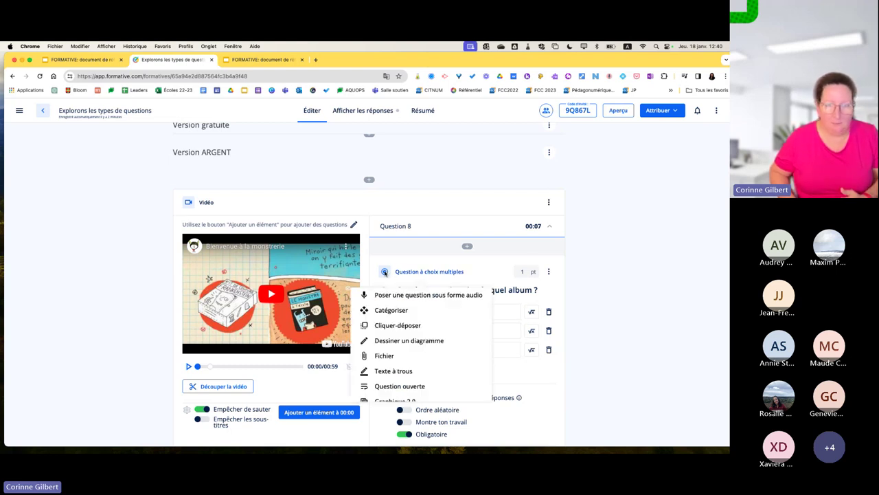
pyautogui.scroll(-2, 403, 338)
pyautogui.scroll(-3, 404, 336)
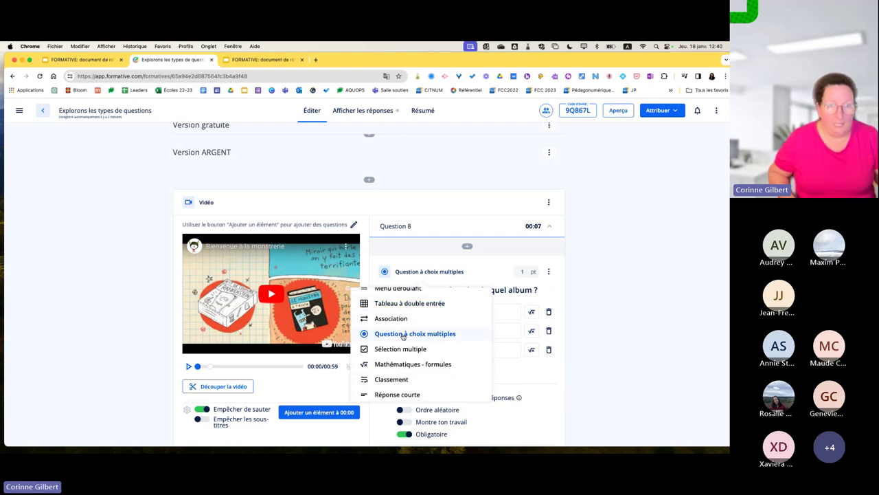
# Set the Version ARGENT video's playback position to 00:24 and enable "Empêcher les sous-titres"
pyautogui.click(242, 366)
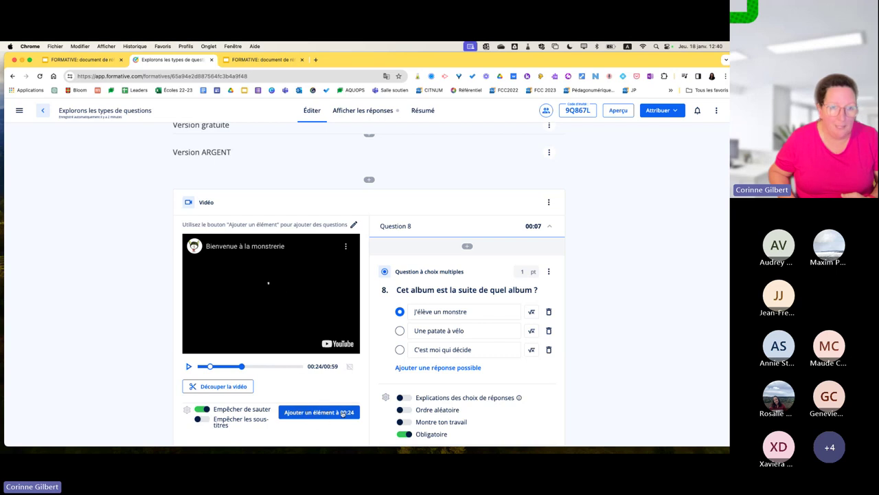
pyautogui.scroll(-2, 319, 412)
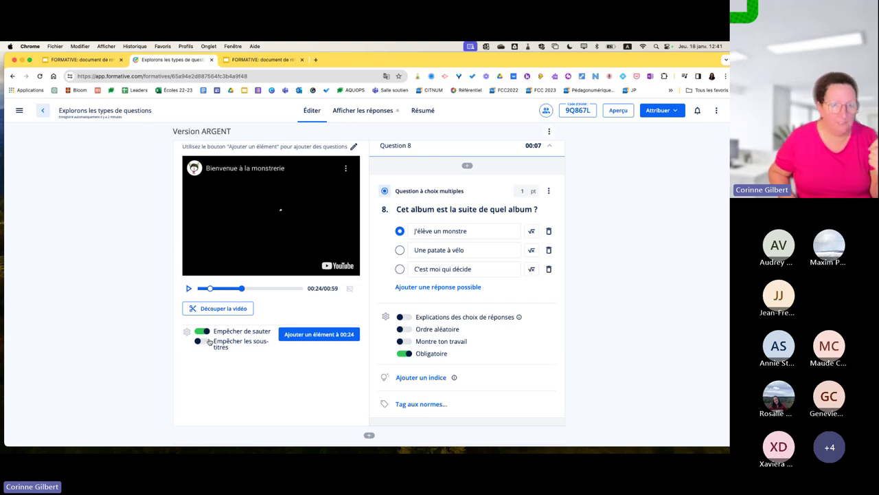
pyautogui.click(202, 341)
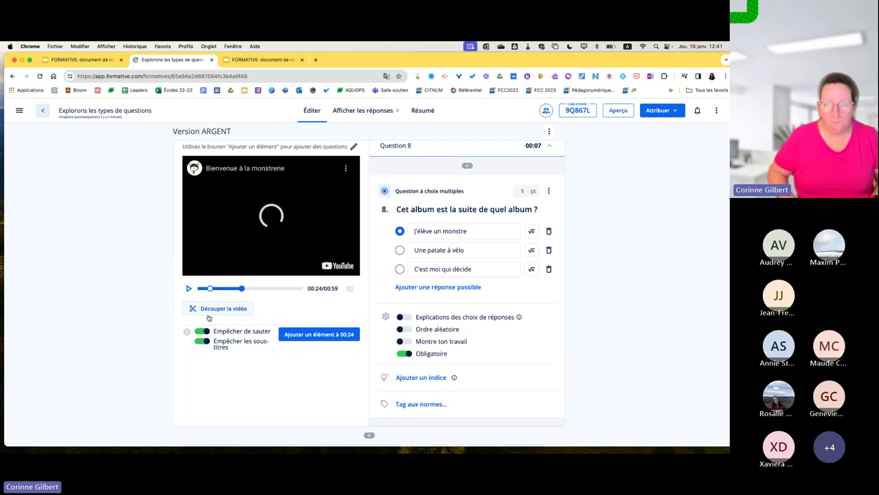
# Examine the Tableau à double entrée question 9 and the Hot spot question 10 about Alberta in the Version ARGENT section
pyautogui.scroll(-5, 343, 328)
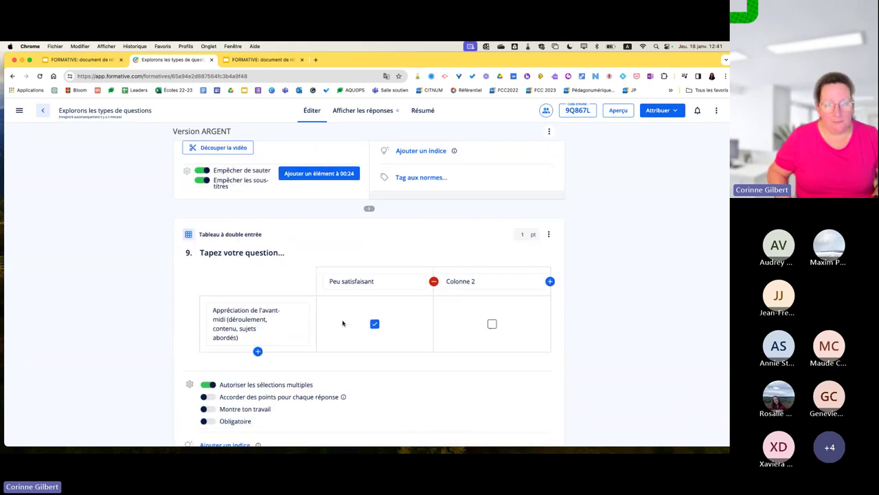
pyautogui.scroll(-1, 343, 323)
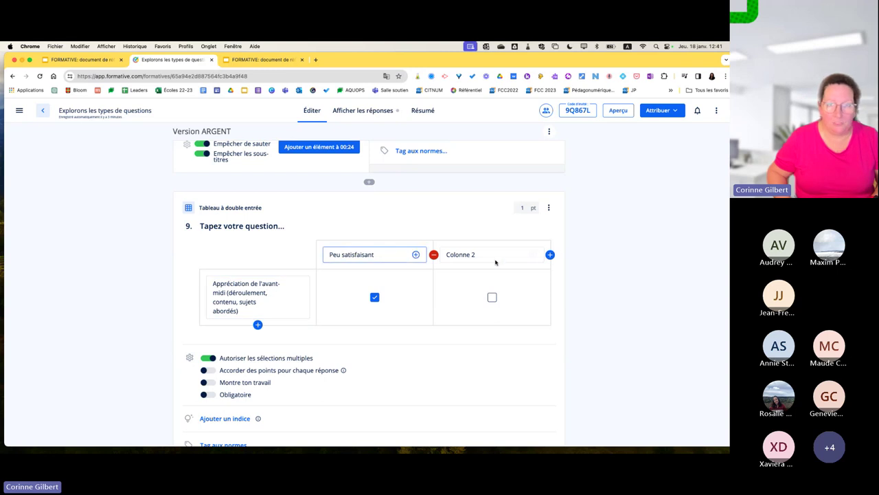
pyautogui.scroll(-5, 316, 339)
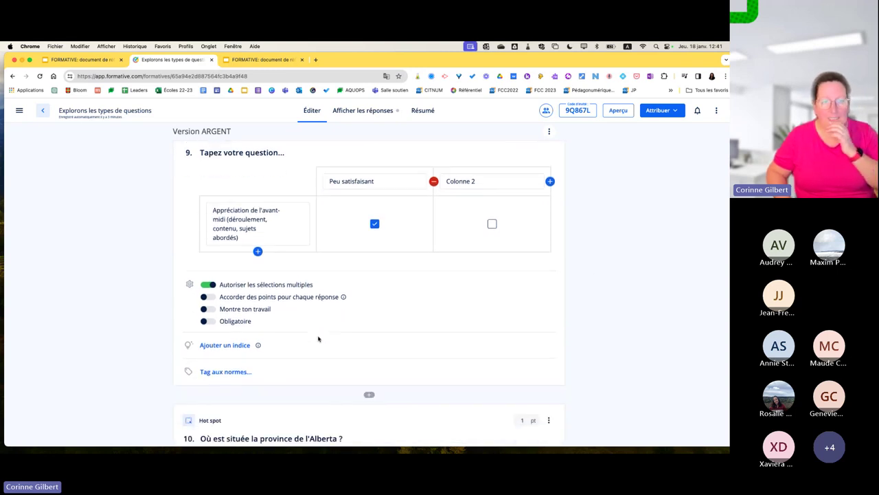
pyautogui.scroll(-3, 316, 343)
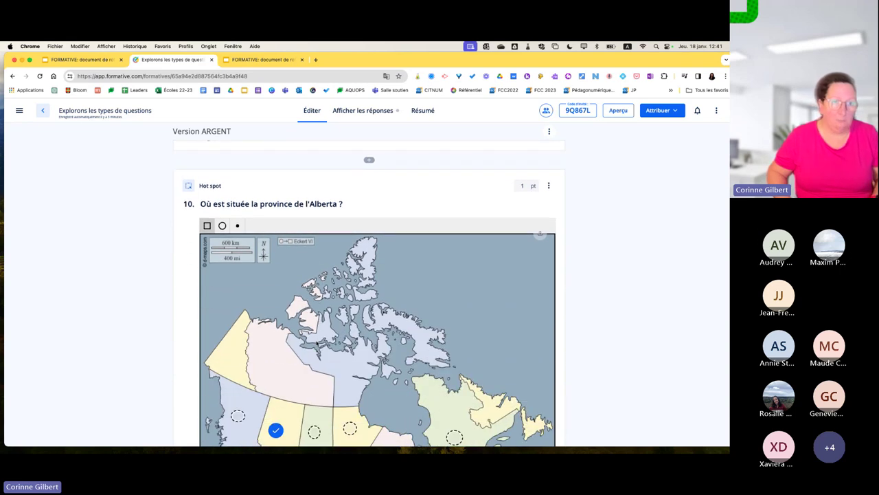
pyautogui.scroll(-2, 169, 278)
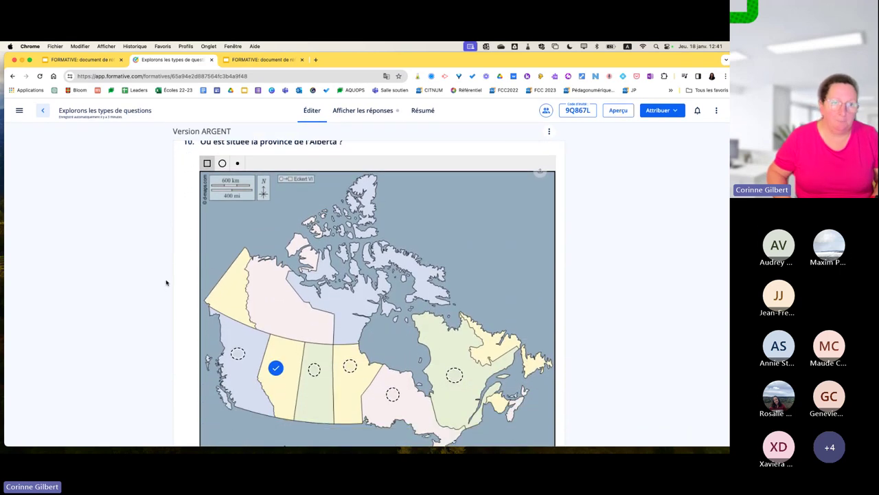
pyautogui.scroll(1, 172, 273)
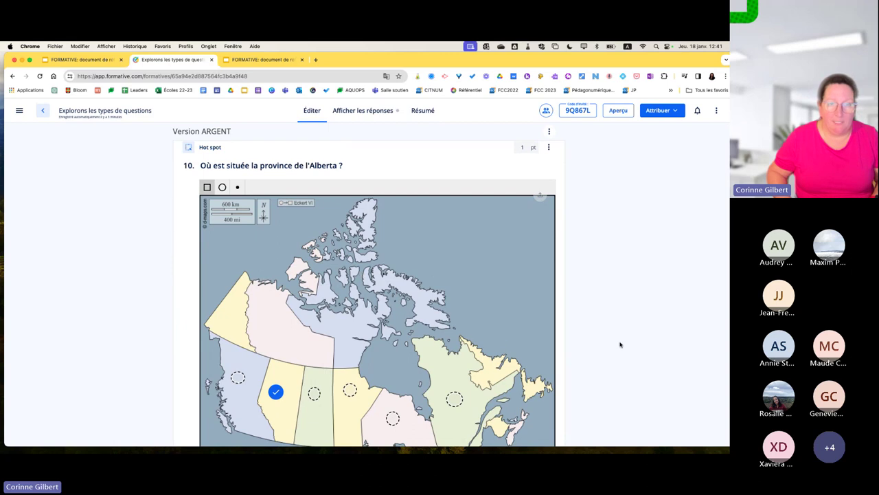
pyautogui.scroll(-2, 621, 344)
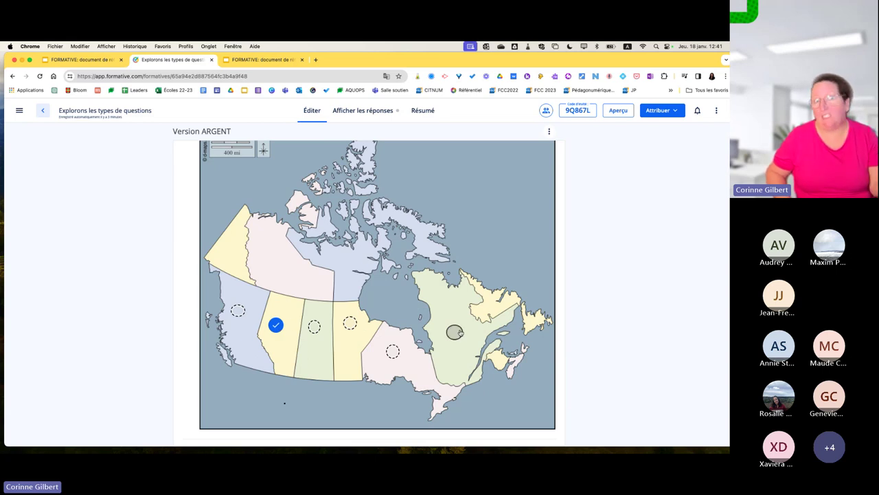
pyautogui.scroll(-3, 458, 332)
pyautogui.scroll(-5, 457, 335)
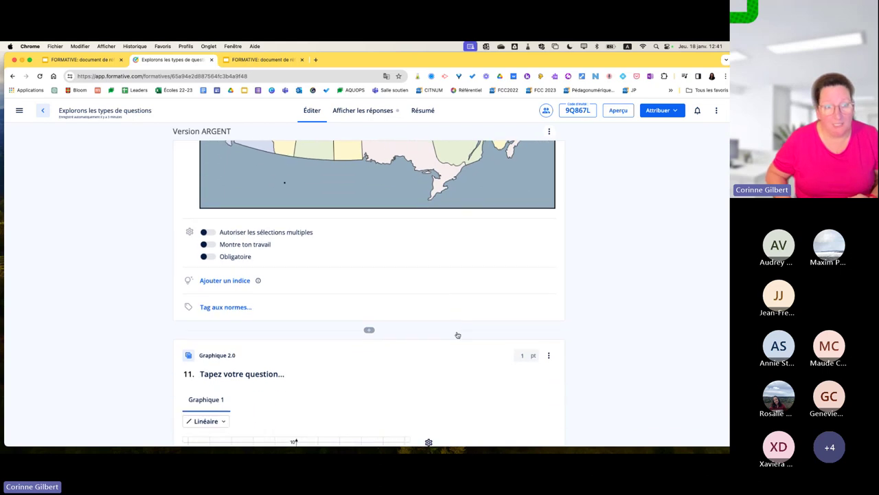
# Switch question 11's graph type to Exponentiel and plot its answer curve through the points (-5.5, 2.5) and (2.5, 3)
pyautogui.scroll(-2, 453, 336)
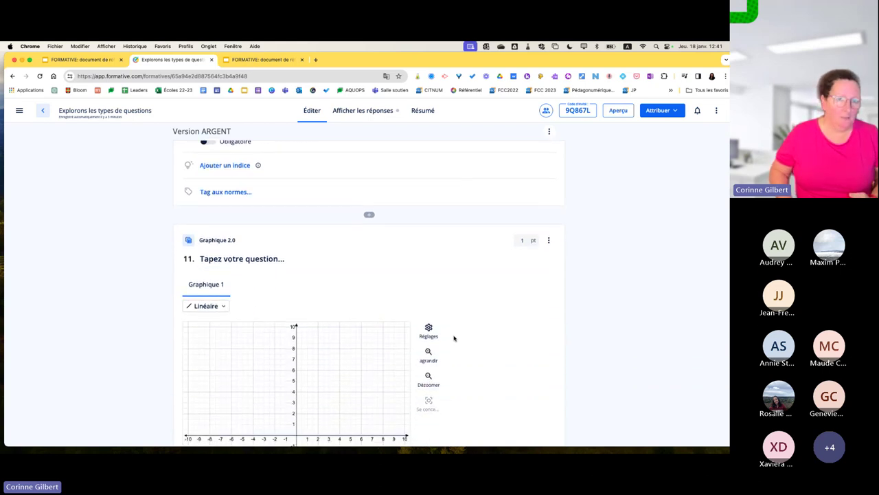
pyautogui.click(219, 254)
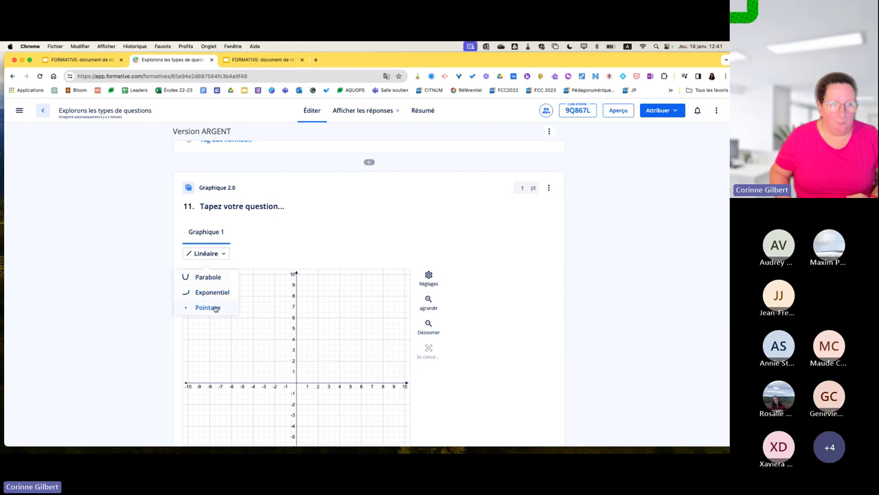
pyautogui.click(213, 292)
pyautogui.scroll(-3, 279, 334)
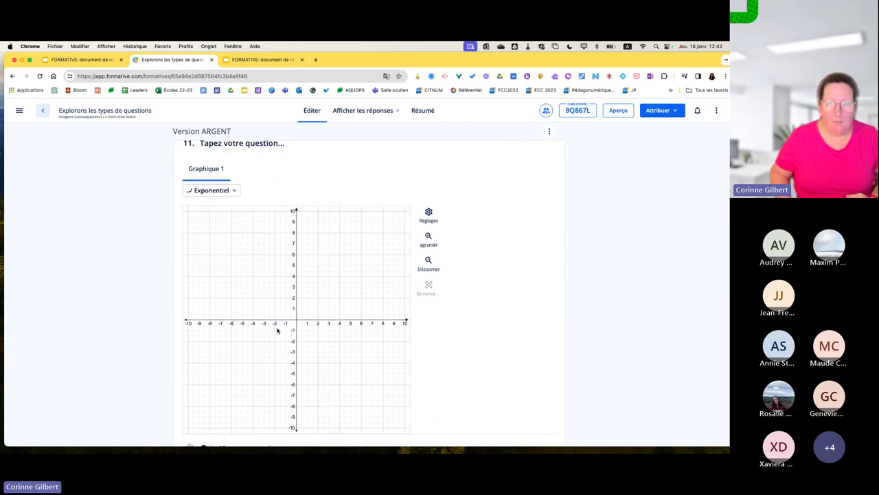
pyautogui.click(237, 279)
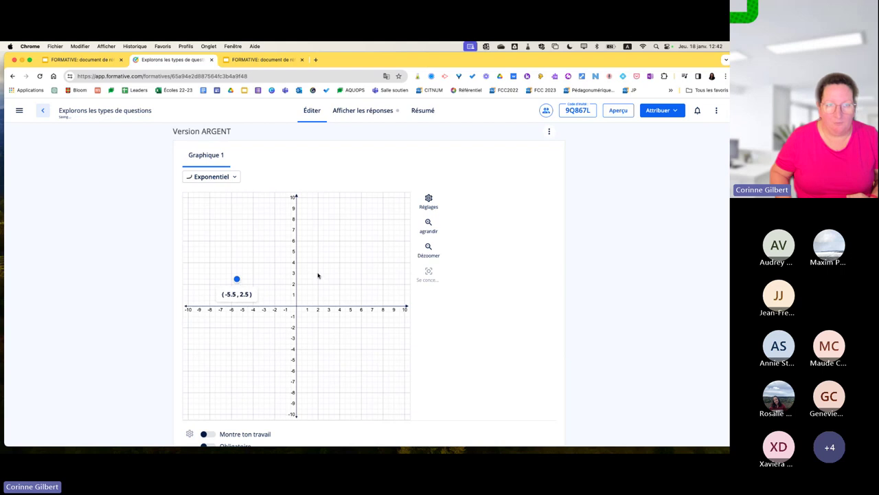
pyautogui.click(323, 274)
# Examine the Association question 12 and its scoring options, and look through the content and question types that can be added
pyautogui.scroll(-10, 358, 350)
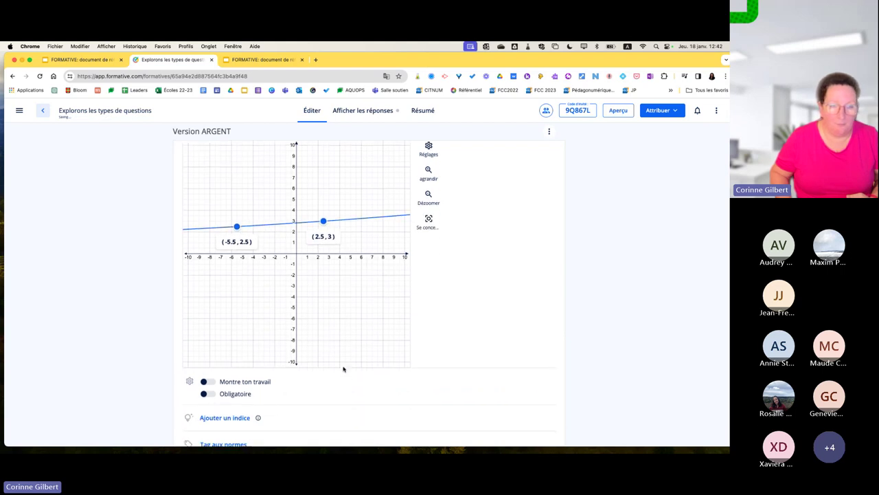
pyautogui.scroll(-2, 342, 371)
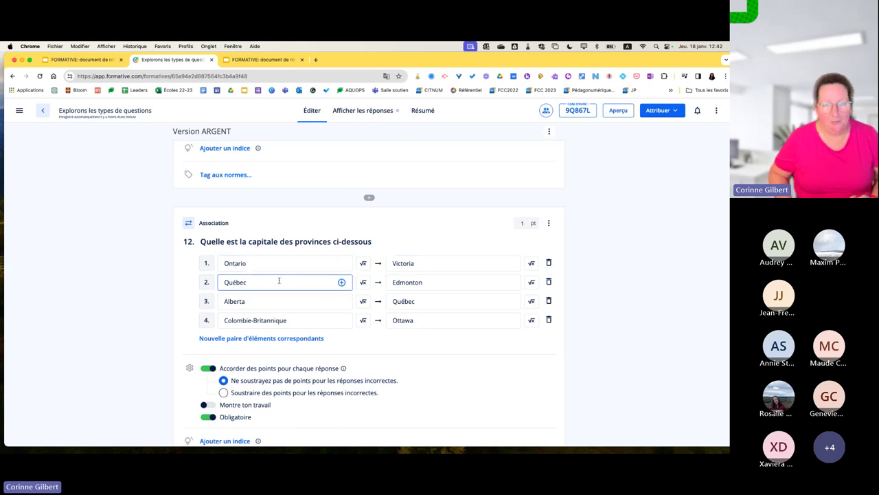
pyautogui.scroll(-1, 401, 304)
pyautogui.scroll(-2, 402, 304)
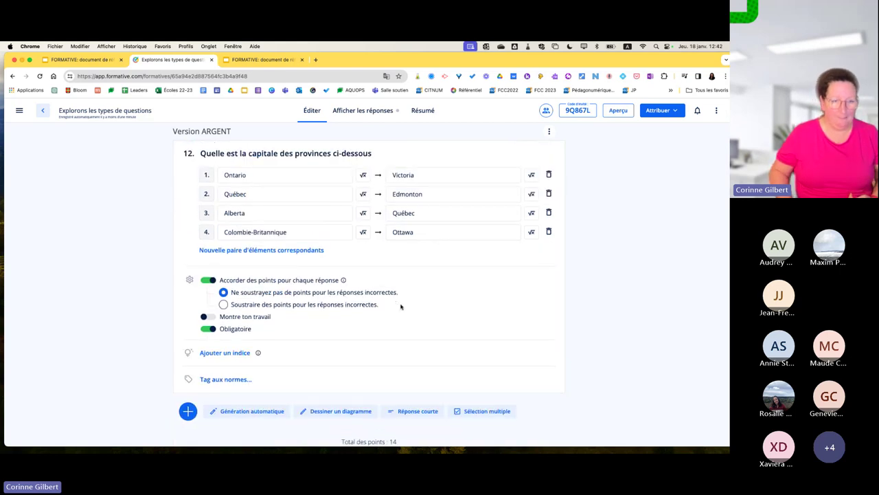
pyautogui.scroll(1, 350, 323)
pyautogui.scroll(-1, 239, 314)
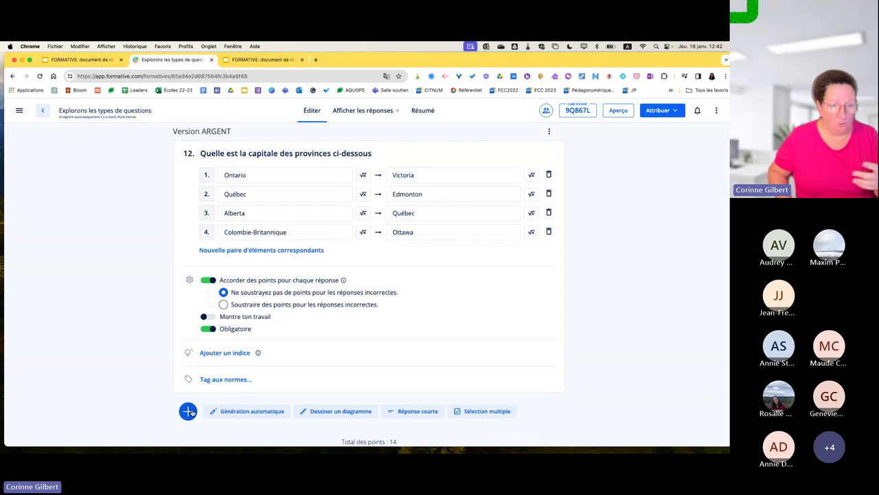
pyautogui.click(188, 411)
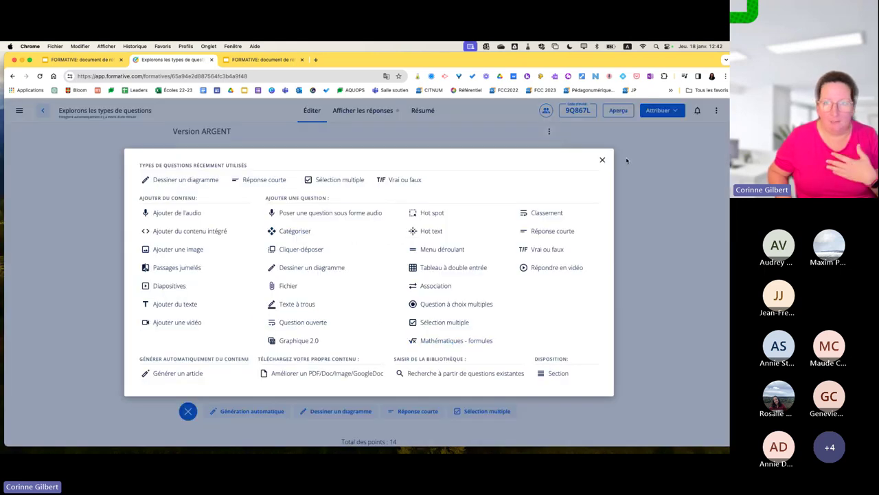
pyautogui.click(602, 161)
pyautogui.scroll(10, 281, 328)
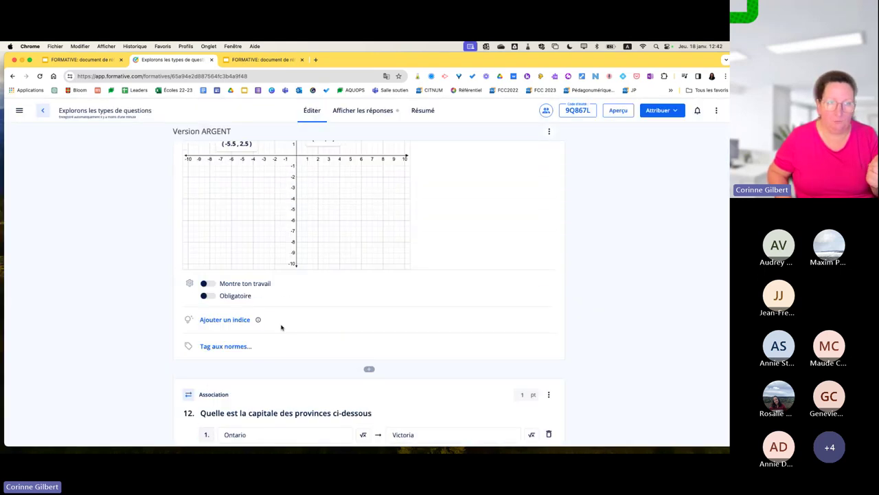
pyautogui.scroll(3, 281, 327)
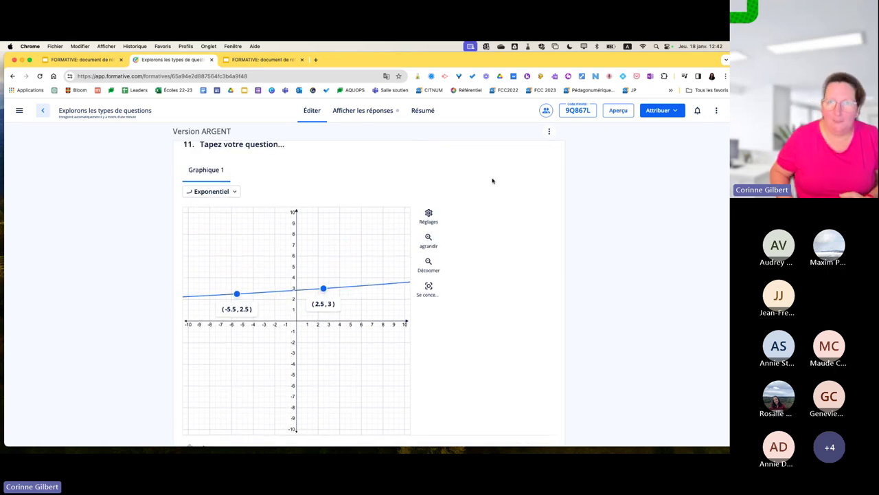
# Open the submitted answer to question 12 in the assignment's responses and set its score to 0 out of 1 pt
pyautogui.click(368, 116)
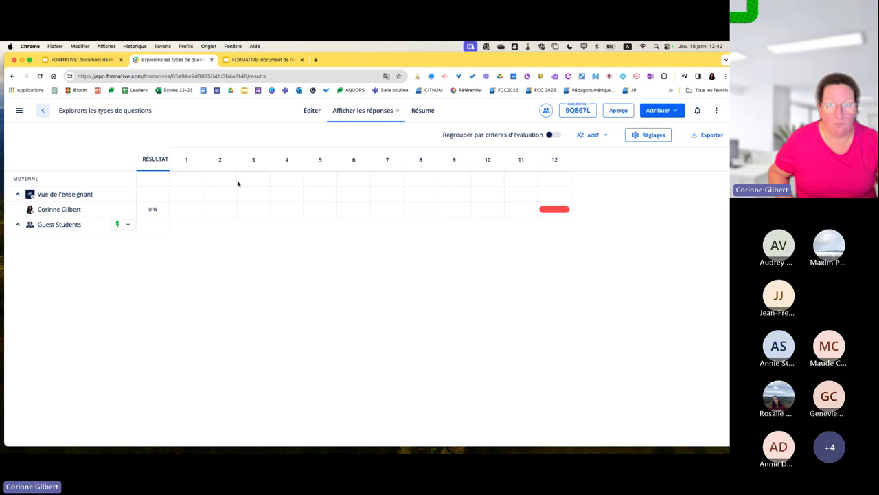
pyautogui.click(557, 210)
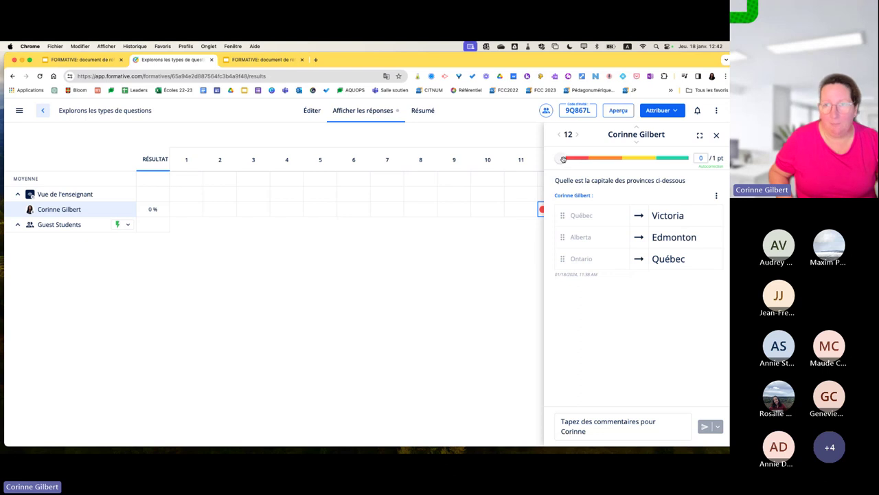
pyautogui.moveTo(563, 159)
pyautogui.mouseDown()
pyautogui.moveTo(689, 159)
pyautogui.moveTo(560, 159)
pyautogui.mouseUp()
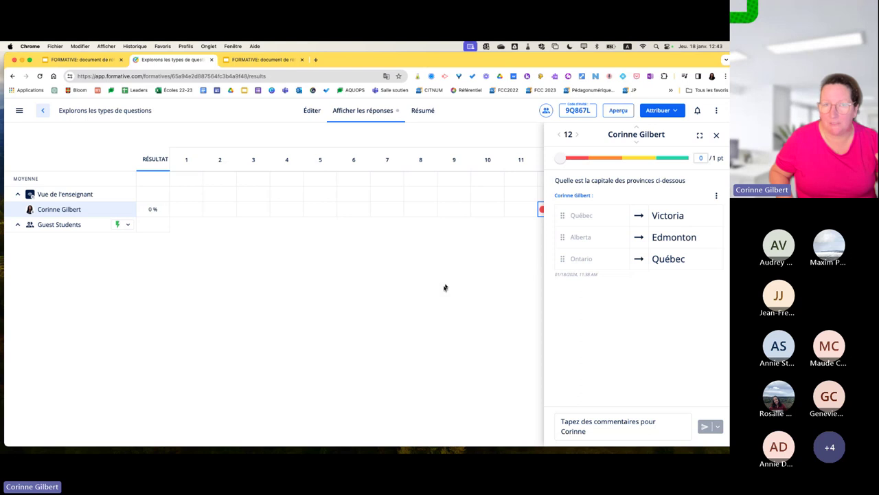
# Look through the media and attachment types available for a feedback comment on the question 12 answer
pyautogui.click(591, 419)
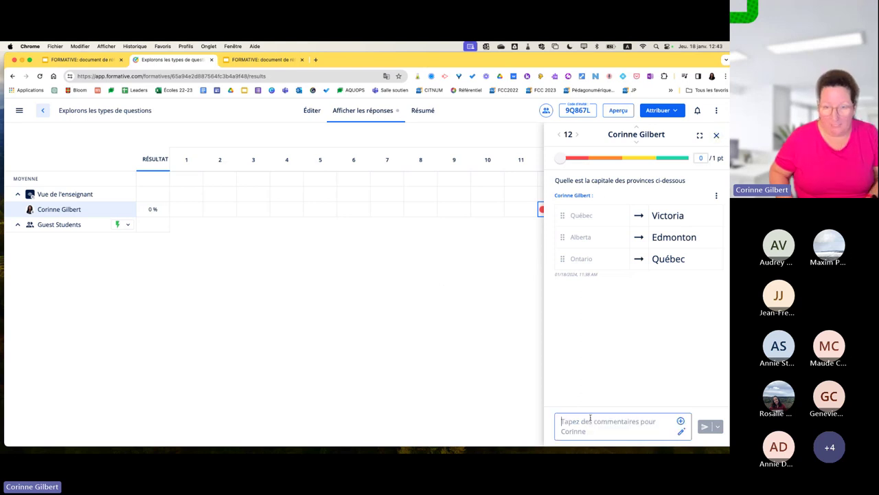
pyautogui.click(680, 421)
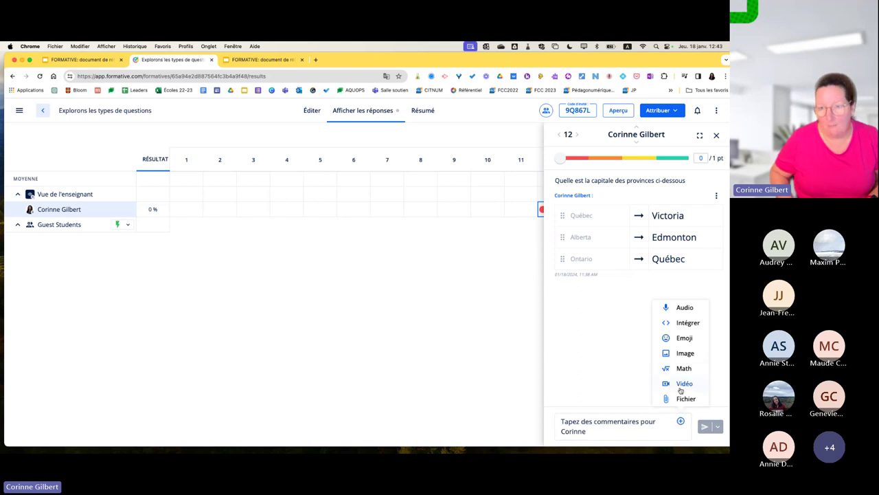
pyautogui.click(719, 428)
# Draft the comment "fadfd" to examine the instant and delayed feedback options, and close the answer without sending it
pyautogui.click(638, 427)
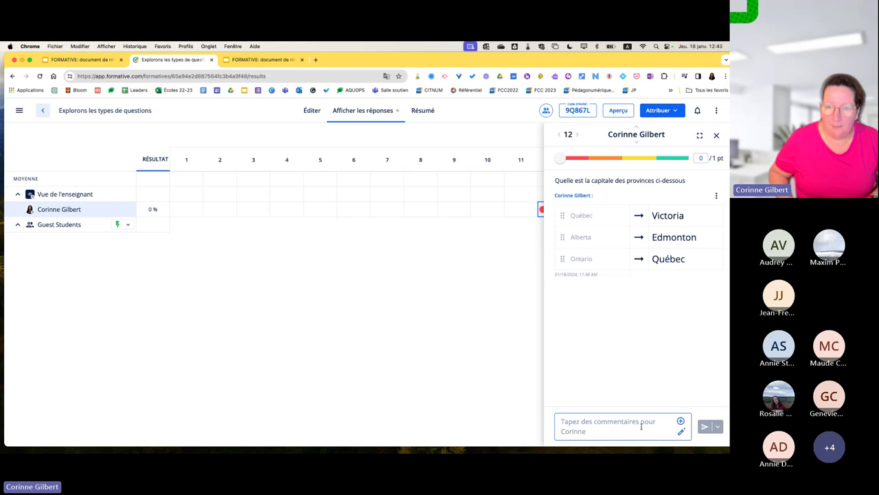
pyautogui.write('fadfd')
pyautogui.click(718, 428)
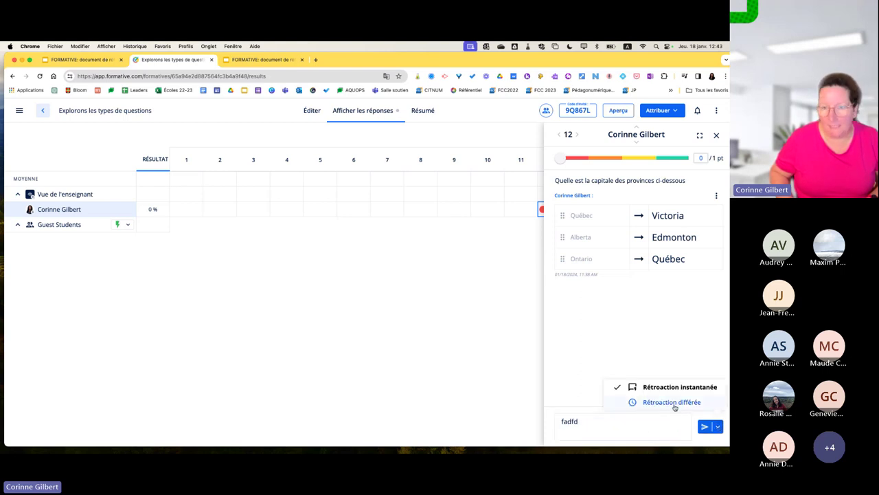
pyautogui.click(643, 360)
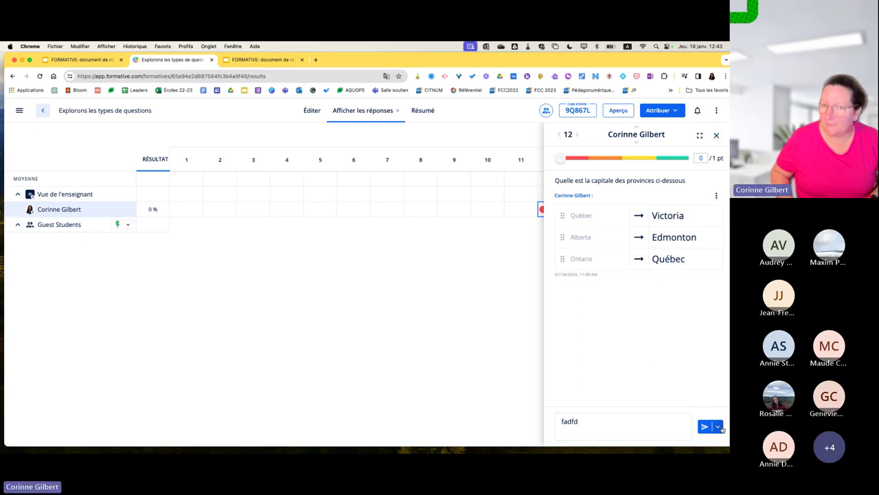
pyautogui.click(719, 427)
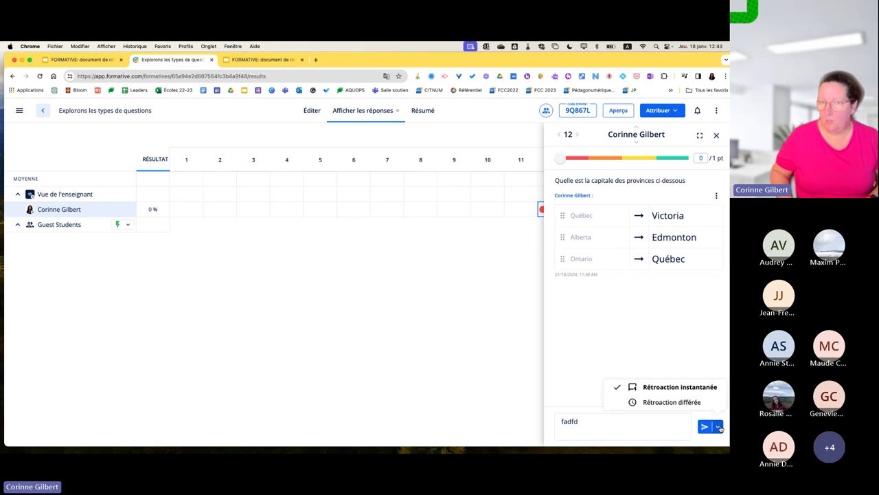
pyautogui.click(719, 428)
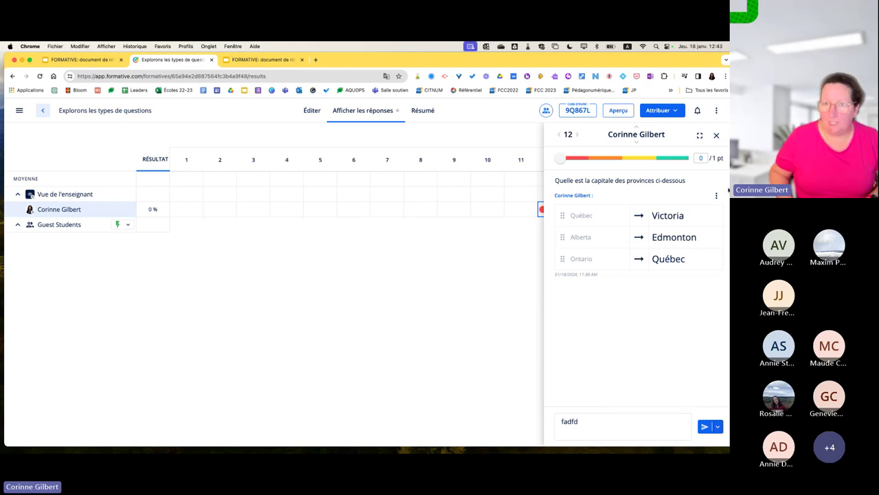
pyautogui.click(717, 134)
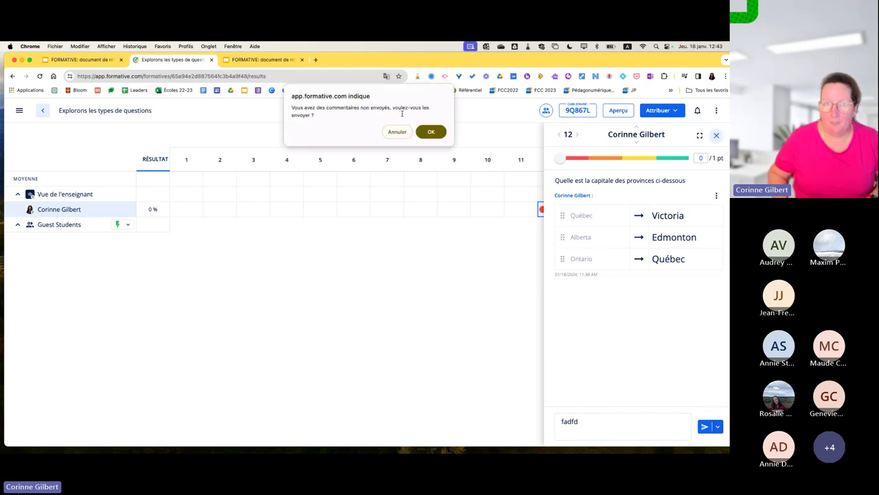
pyautogui.click(397, 131)
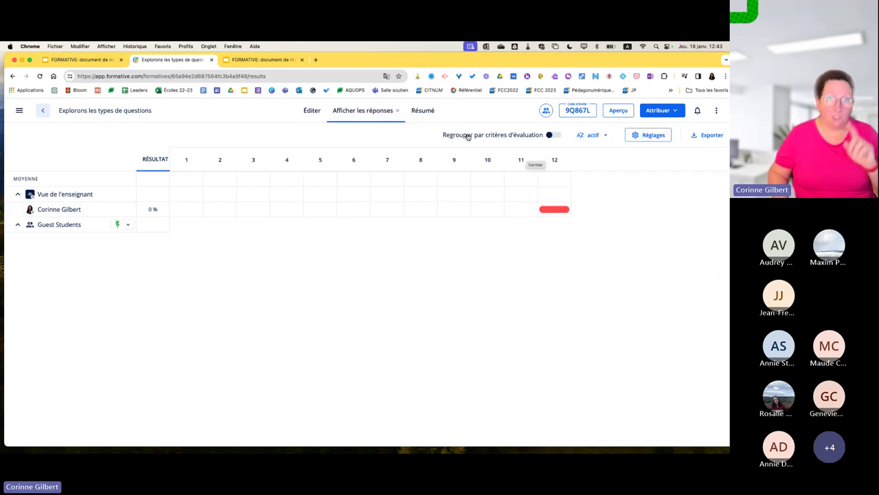
# Try grouping the results with "Regrouper par critères d'évaluation", inspect the criterion above question 1, and turn the grouping off again
pyautogui.click(556, 136)
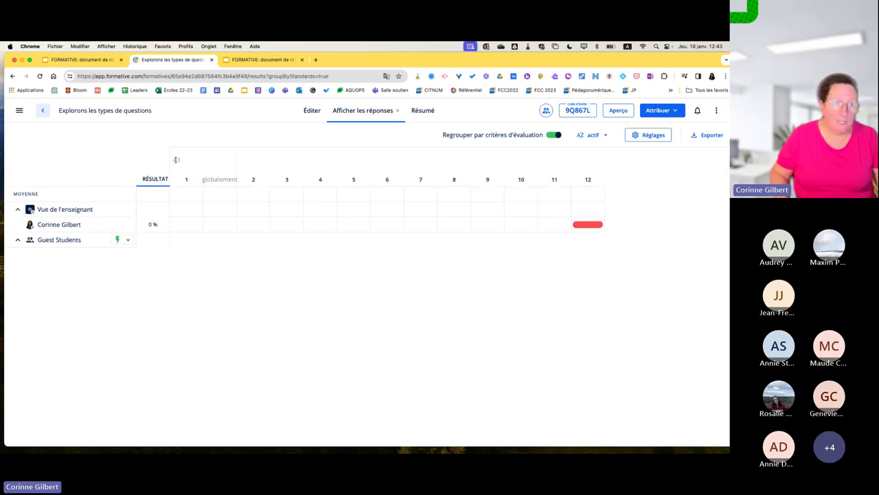
pyautogui.moveTo(173, 159); pyautogui.dragTo(192, 162)
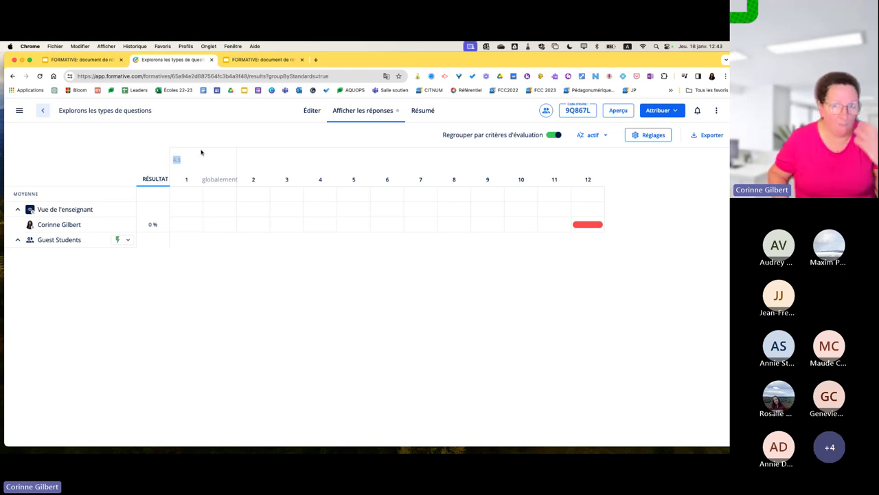
pyautogui.click(553, 135)
pyautogui.click(552, 136)
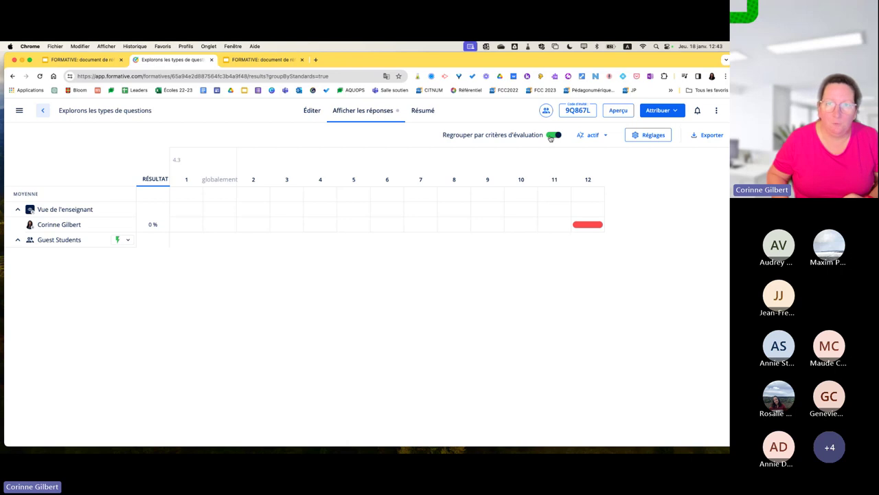
pyautogui.click(552, 136)
# Look through the student sorting options in the responses view and open the assignment's Résumé page
pyautogui.click(592, 136)
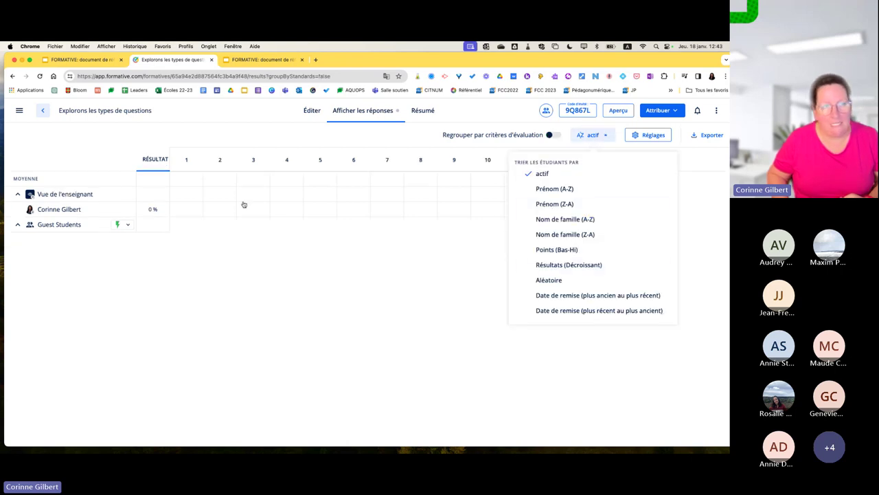
pyautogui.click(140, 295)
pyautogui.click(422, 110)
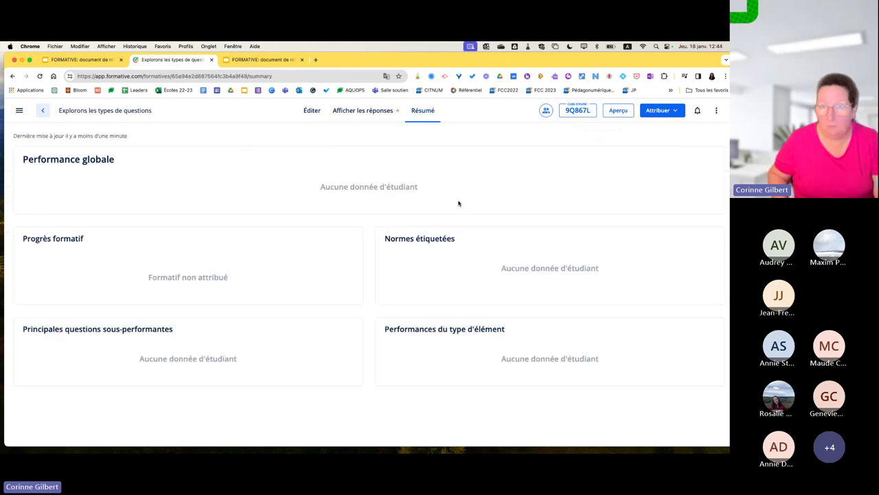
# Return to editing the assignment and open the student preview to examine its header, question bar and first questions
pyautogui.click(375, 115)
pyautogui.click(306, 116)
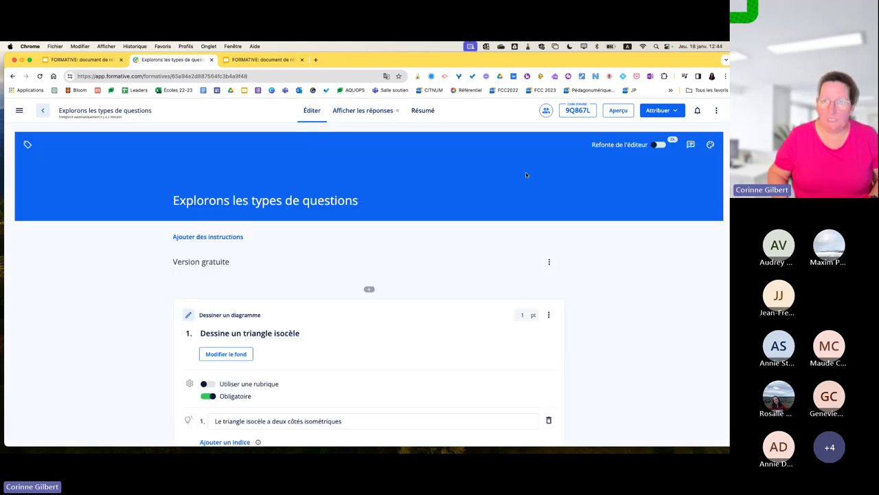
pyautogui.click(615, 111)
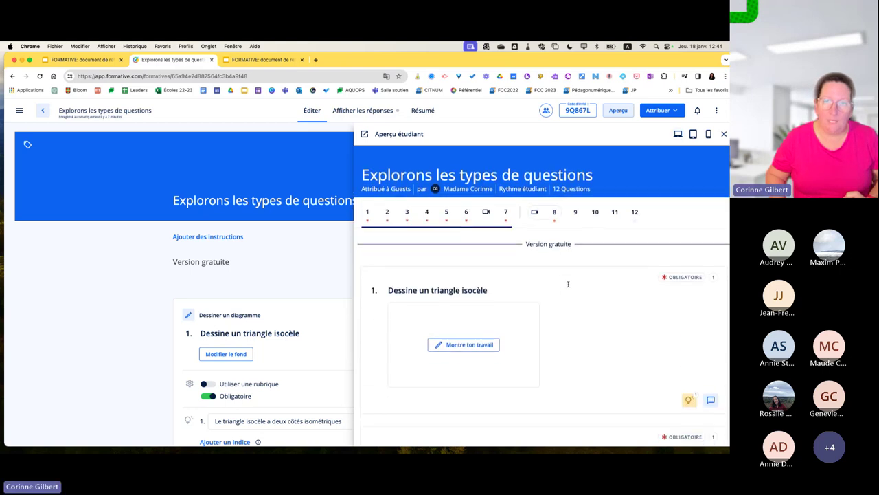
pyautogui.scroll(-4, 568, 284)
pyautogui.scroll(3, 571, 287)
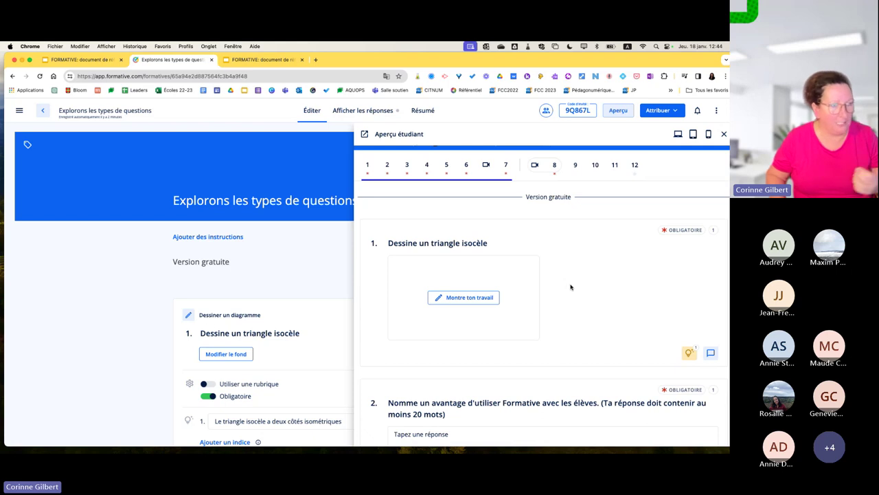
pyautogui.scroll(2, 570, 287)
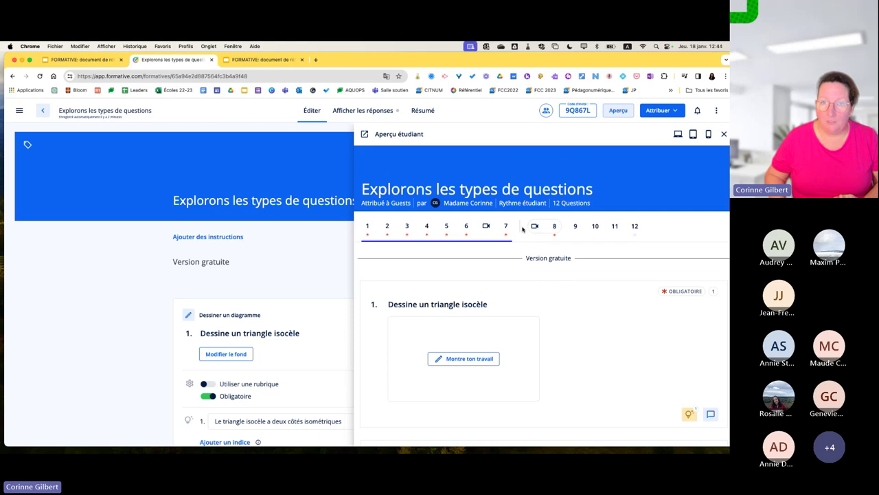
# Jump between questions 6, 5, 3, 2 and 4 in the student preview, finishing on question 2
pyautogui.click(468, 227)
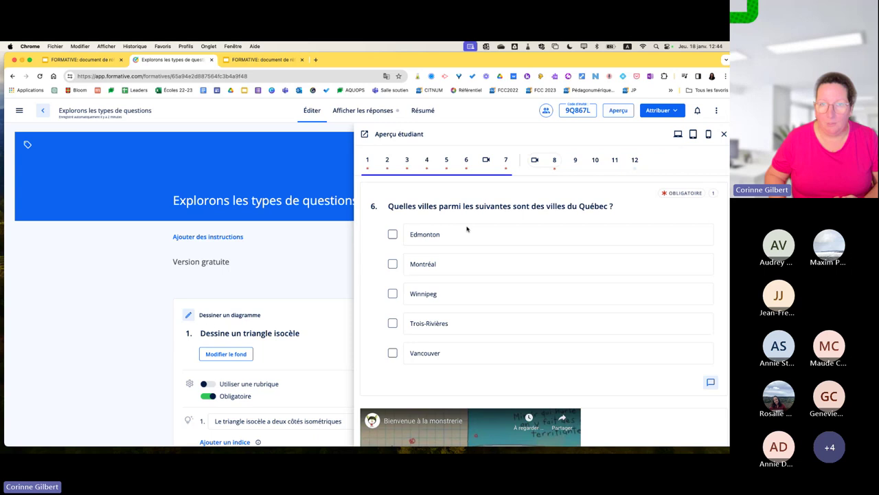
pyautogui.click(446, 161)
pyautogui.click(407, 160)
pyautogui.click(387, 160)
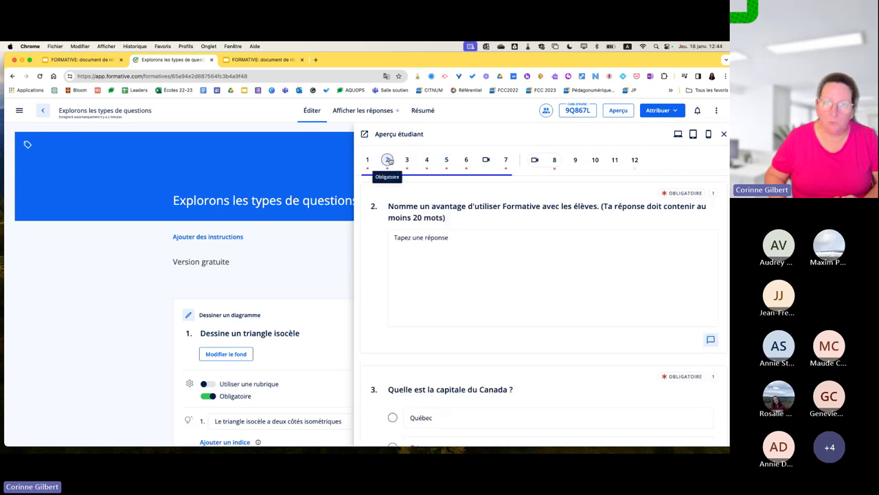
pyautogui.scroll(4, 388, 165)
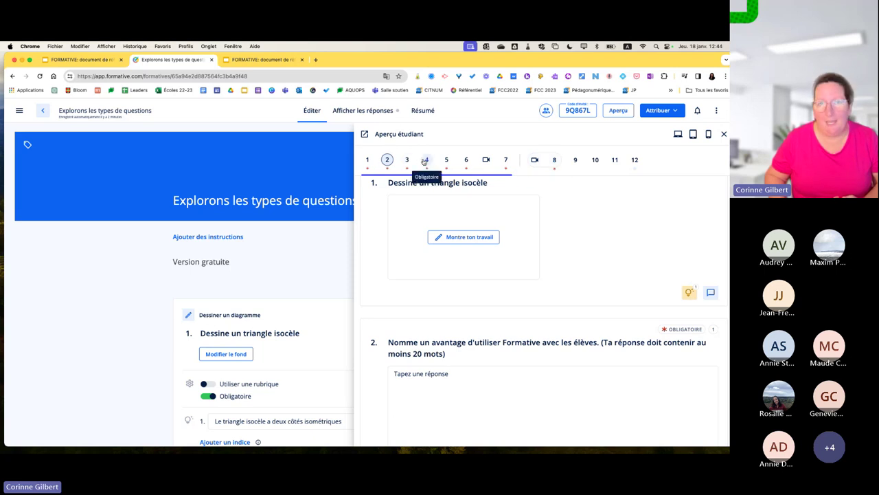
pyautogui.click(425, 160)
pyautogui.click(387, 160)
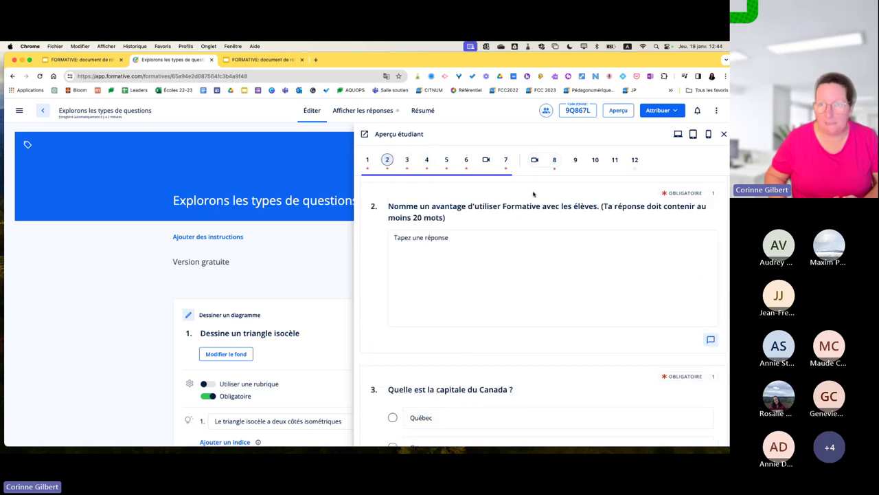
# Compare the student preview in tablet, phone and computer formats, finishing on the computer format
pyautogui.click(694, 134)
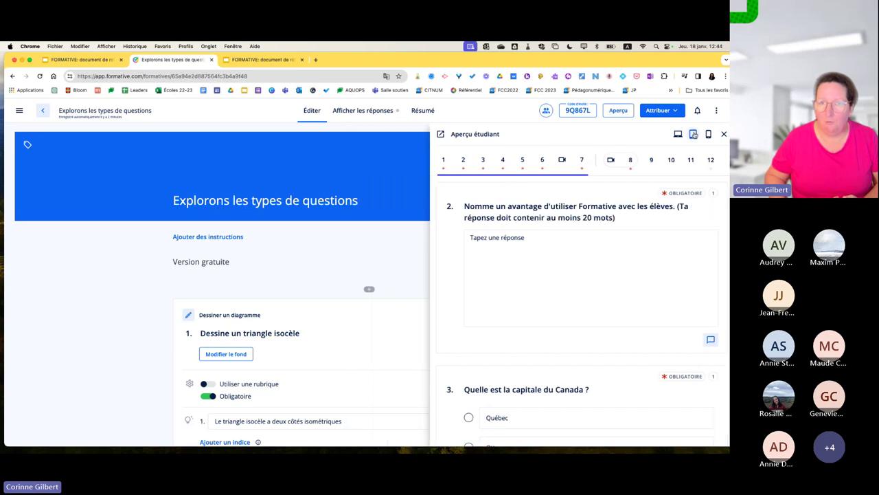
pyautogui.click(709, 134)
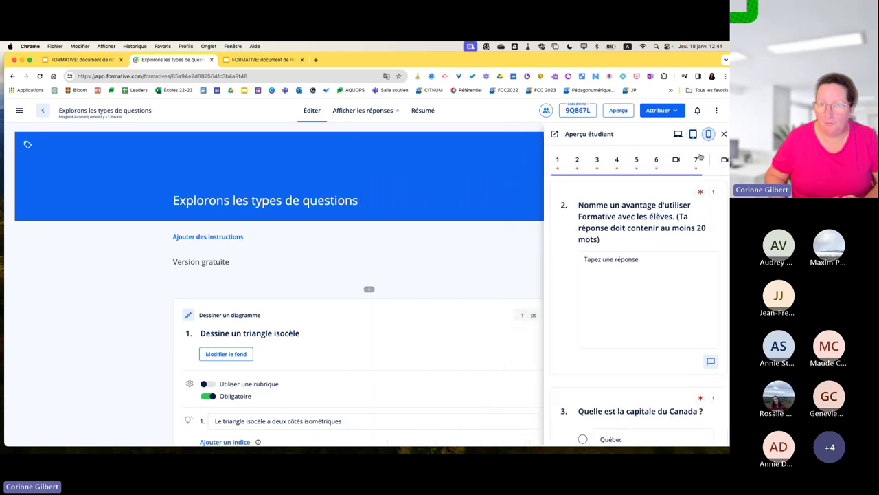
pyautogui.scroll(-10, 674, 270)
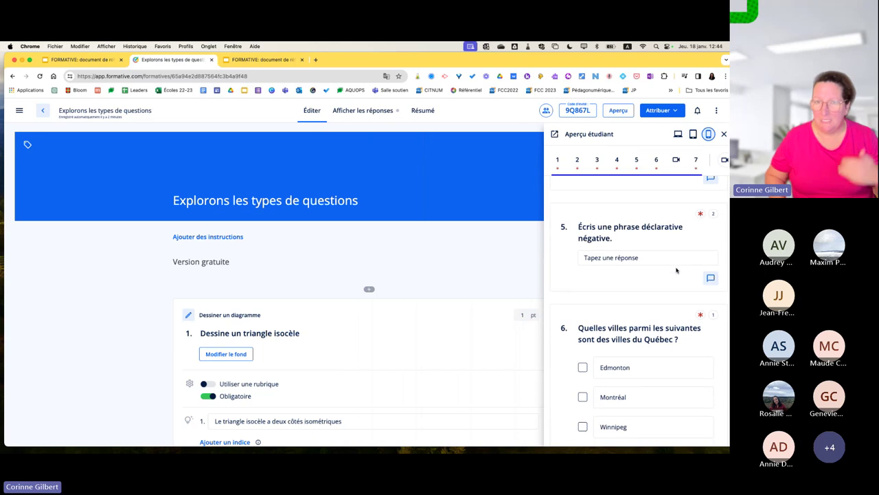
pyautogui.click(677, 136)
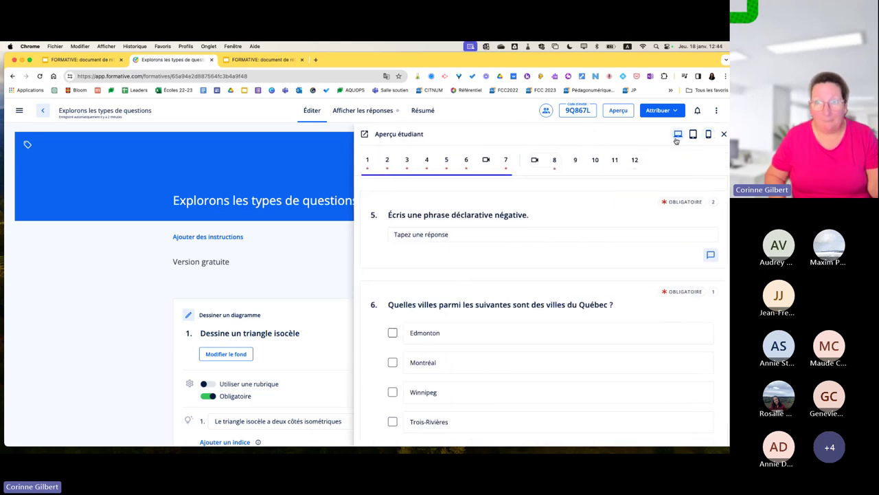
pyautogui.click(693, 134)
pyautogui.click(682, 135)
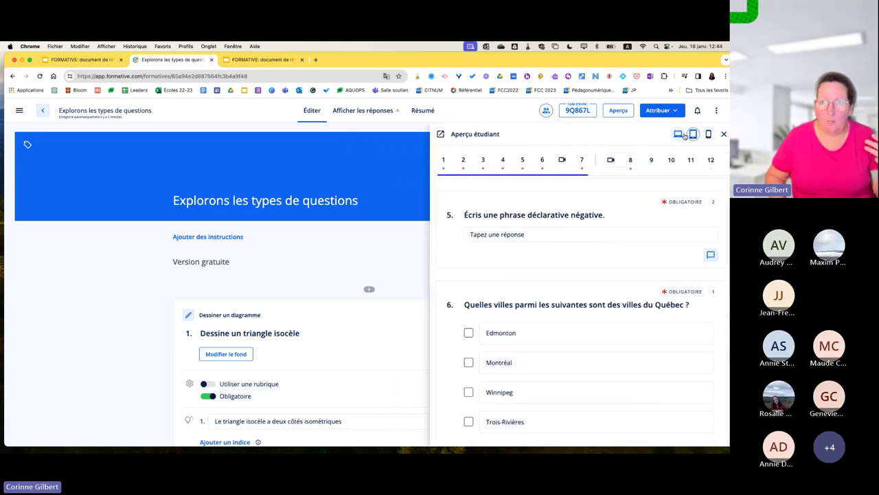
pyautogui.click(709, 134)
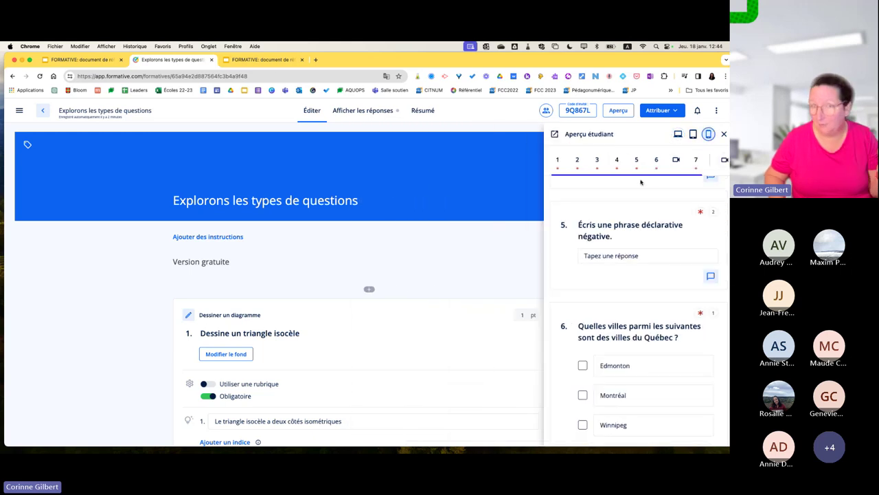
pyautogui.click(679, 136)
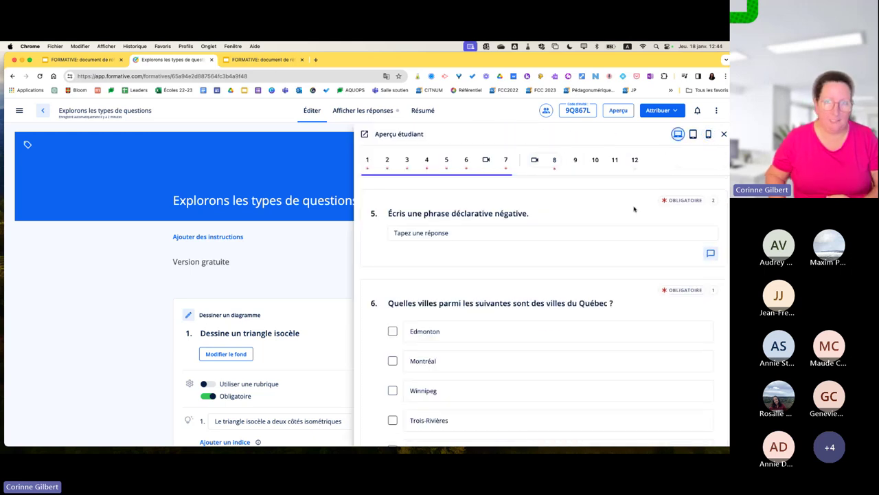
# Open the guest access details with the join link, show its QR code, and close them
pyautogui.click(589, 112)
pyautogui.click(589, 113)
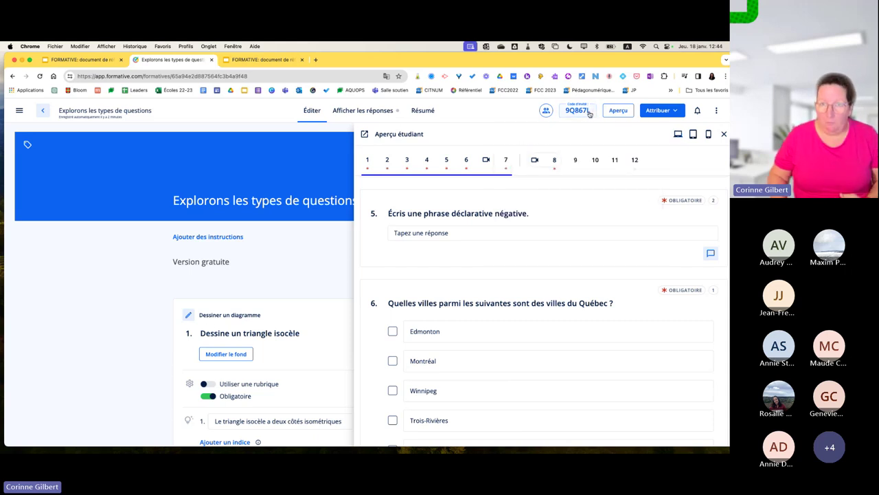
pyautogui.click(589, 113)
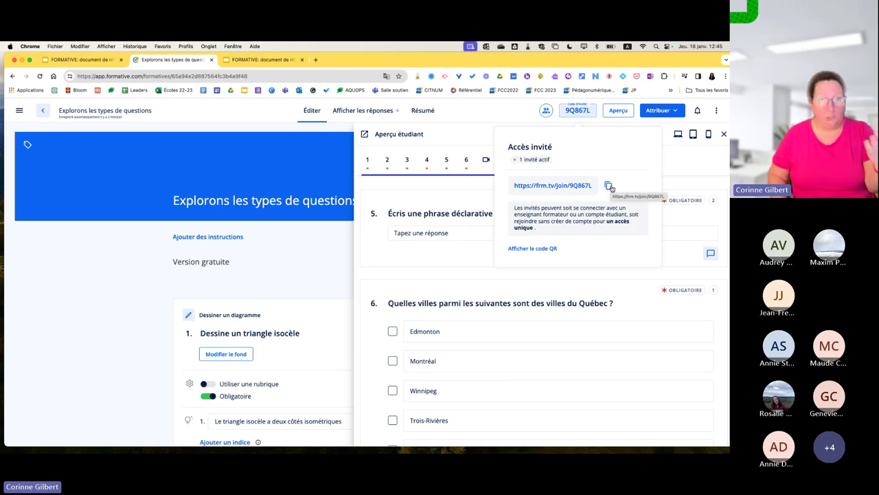
pyautogui.click(531, 249)
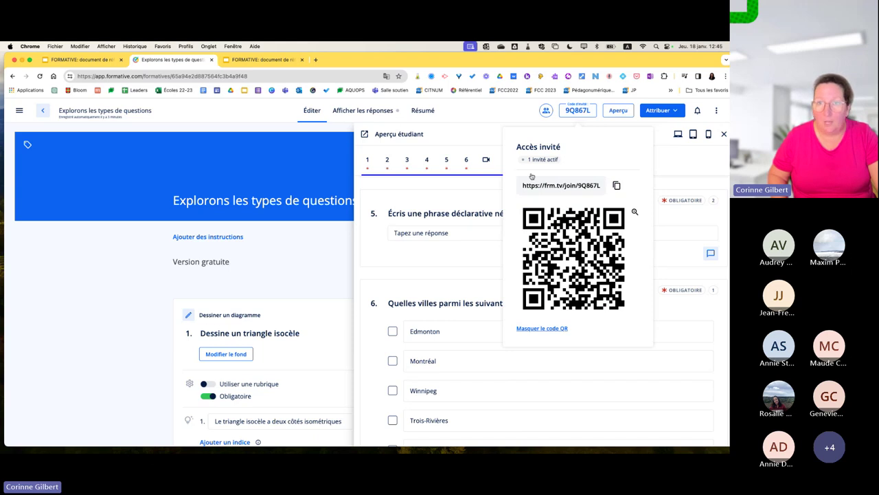
pyautogui.click(483, 114)
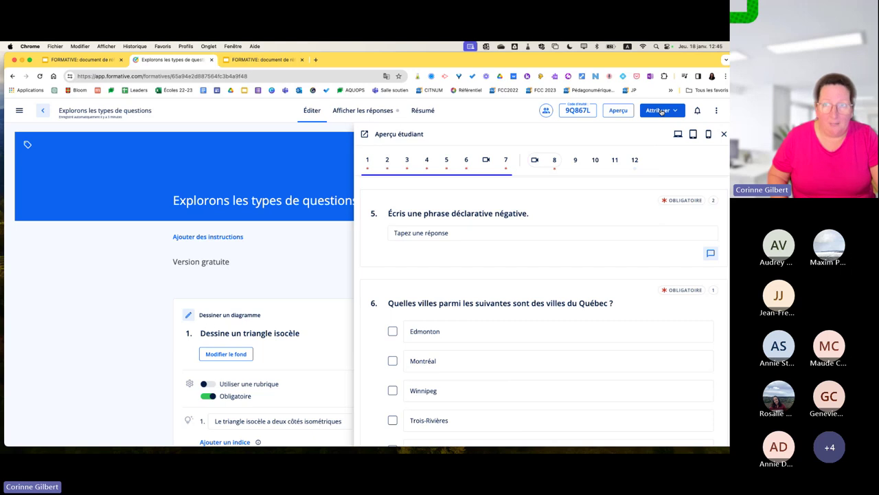
# Examine the additional settings for assigning at "Rythme étudiant" with the first class selected, then cancel without assigning and close the student preview
pyautogui.click(661, 111)
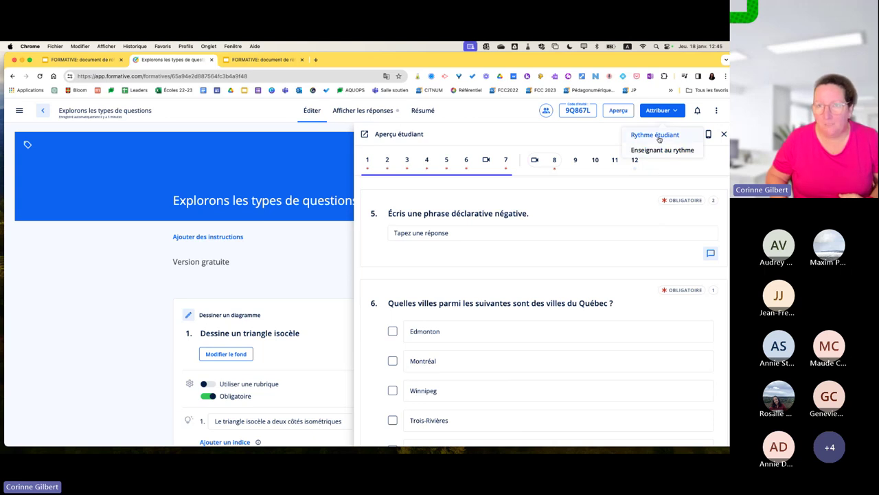
pyautogui.click(656, 136)
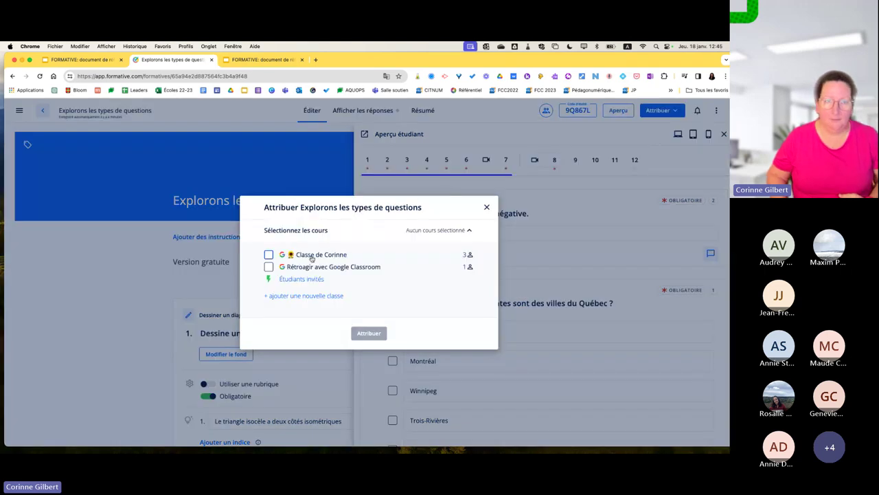
pyautogui.click(269, 254)
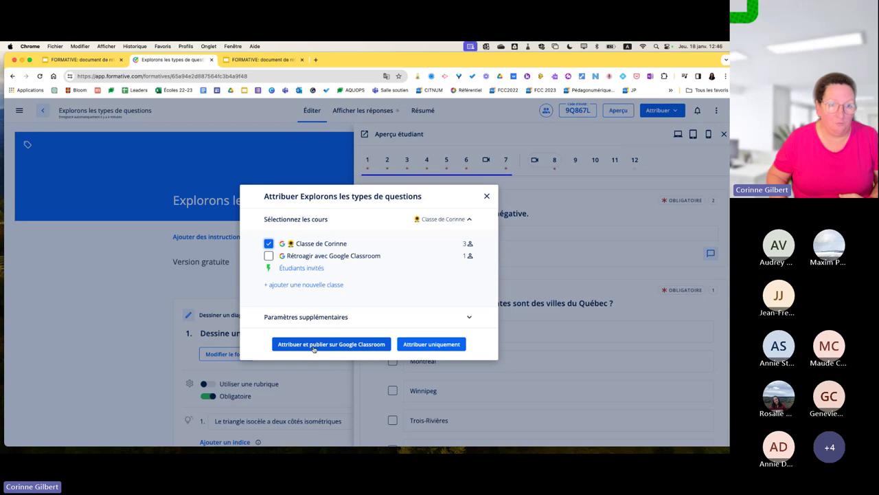
pyautogui.click(465, 316)
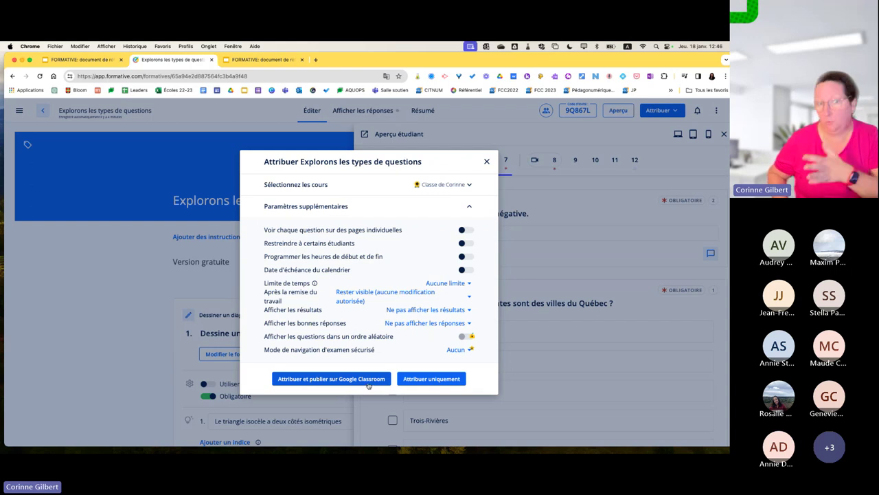
pyautogui.click(487, 161)
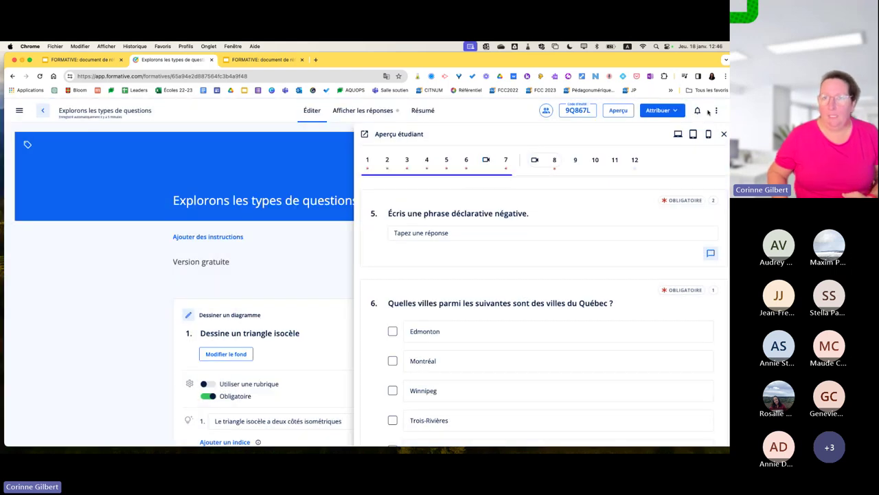
pyautogui.click(677, 134)
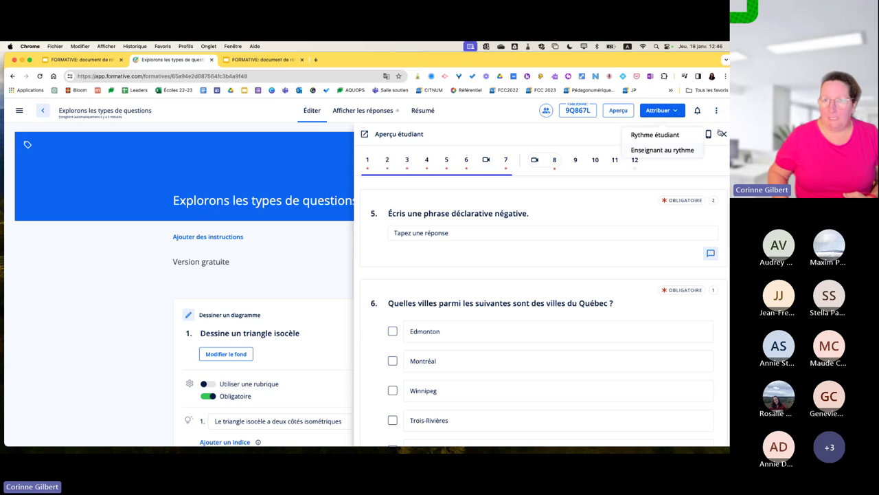
pyautogui.click(724, 134)
# Go to the Bibliothèque and preview the French formatives "Les homophones", "Imperative Review" and "TEST LES VERBES AU PRÉSENT"
pyautogui.click(43, 112)
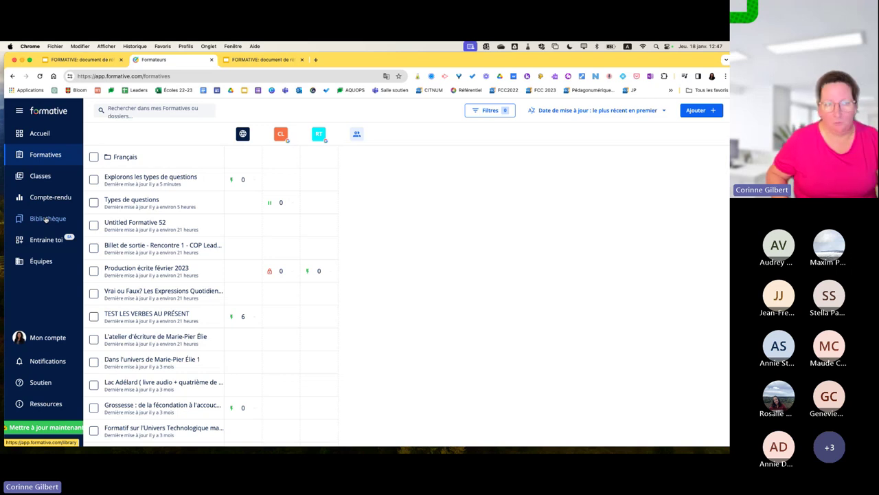
pyautogui.click(46, 218)
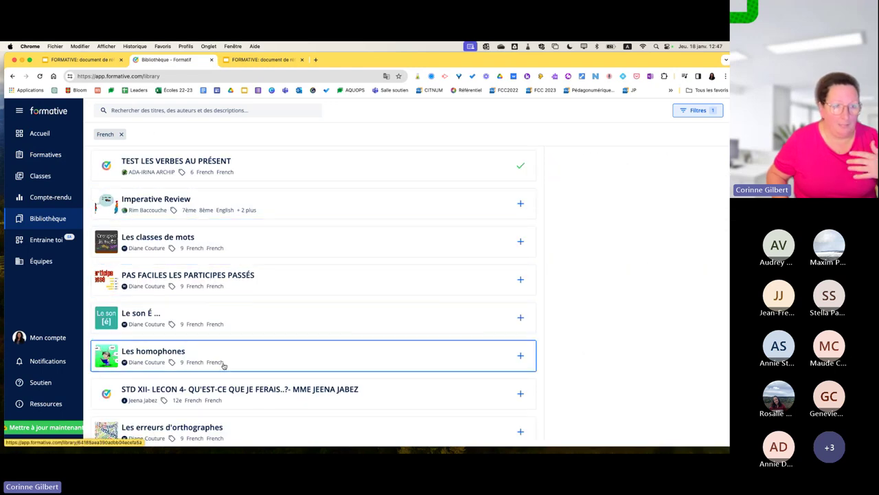
pyautogui.moveTo(226, 355)
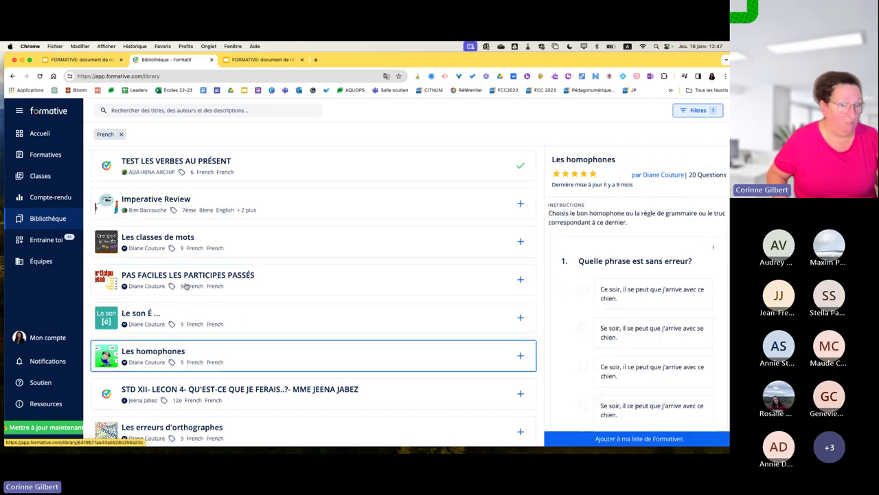
pyautogui.moveTo(330, 202)
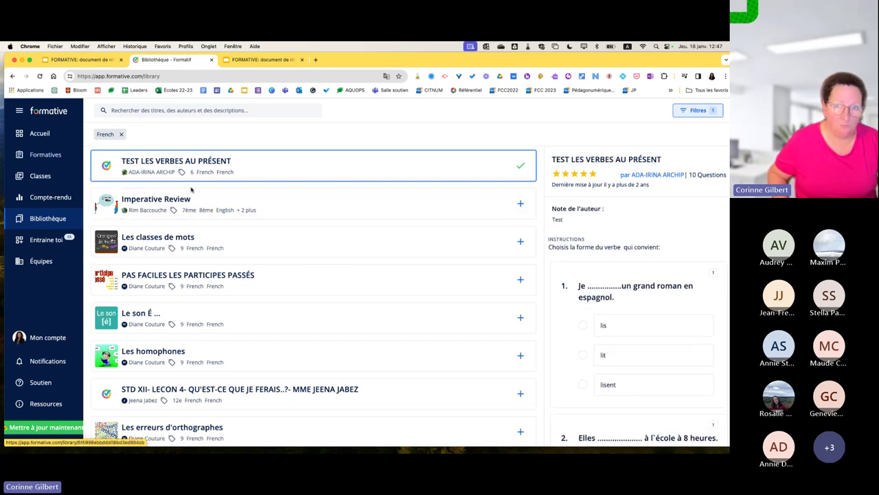
pyautogui.moveTo(438, 198)
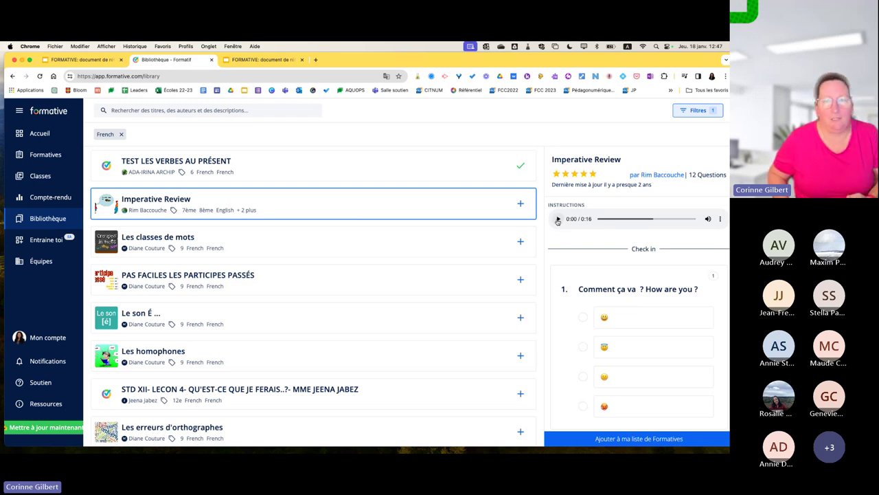
pyautogui.click(335, 165)
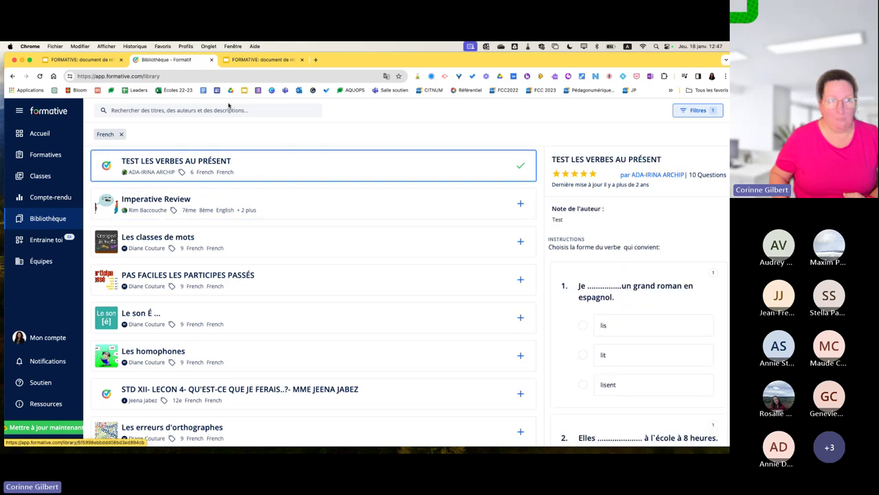
# Switch to the Google Slides presentation "FORMATIVE: document de référence", view the "Vue de l'enseignant" slide, and select the "À vous de jouer !" slide
pyautogui.click(109, 60)
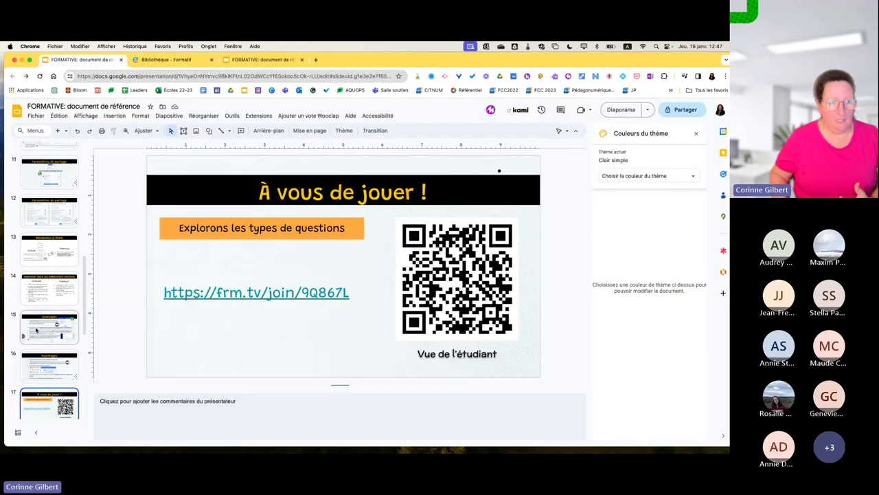
pyautogui.scroll(-5, 44, 316)
pyautogui.click(44, 311)
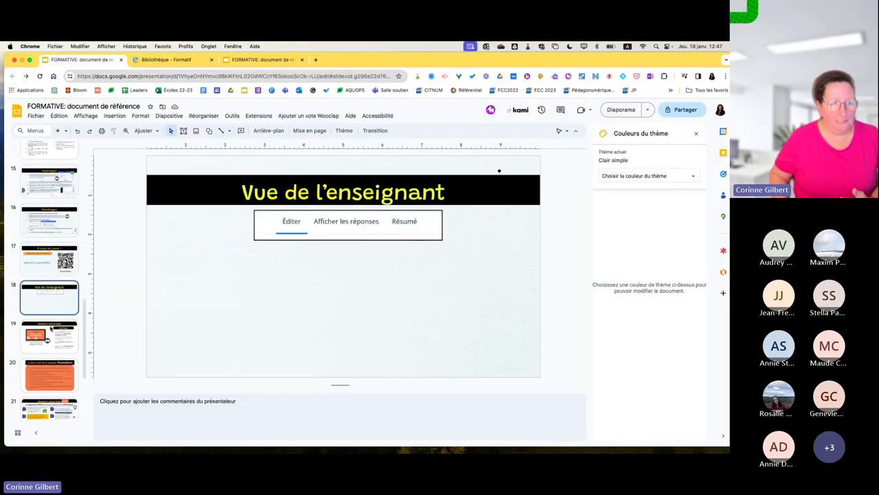
pyautogui.click(46, 258)
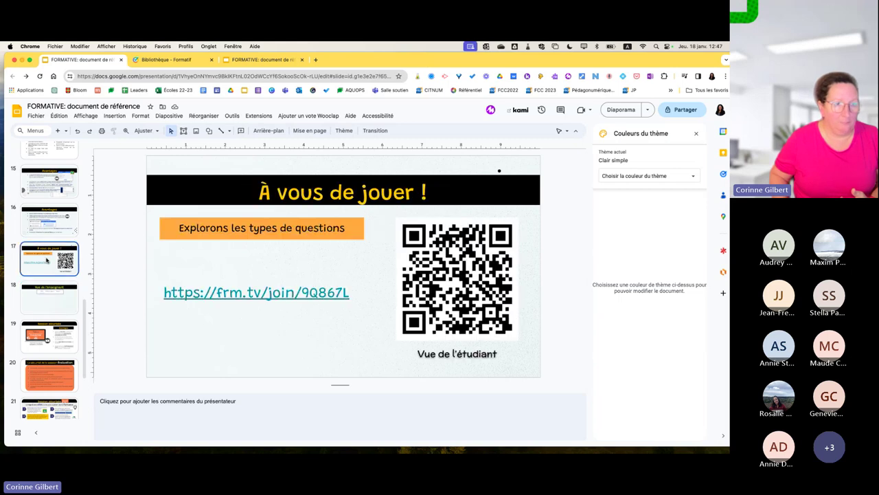
# Move the "À vous de jouer !" slide out of position 17 and start the slideshow from the "Session sécurisée" slide
pyautogui.scroll(-3, 49, 316)
pyautogui.click(50, 374)
pyautogui.moveTo(49, 374); pyautogui.dragTo(46, 268)
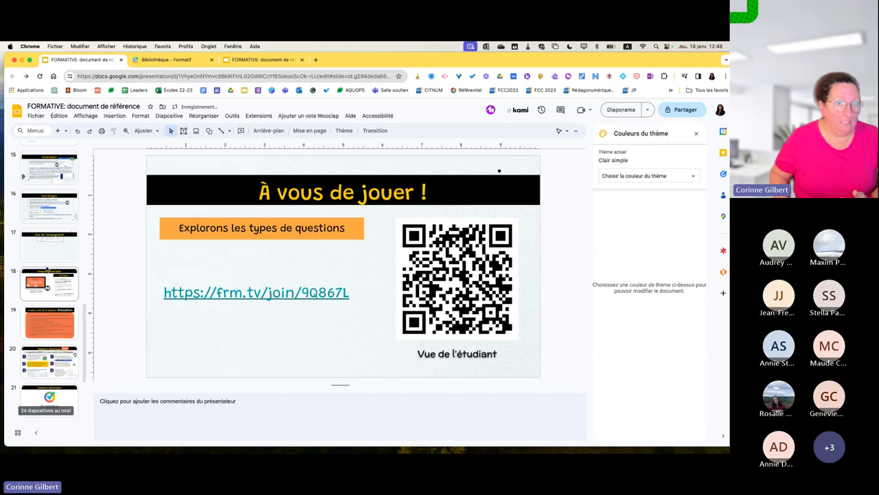
pyautogui.click(629, 110)
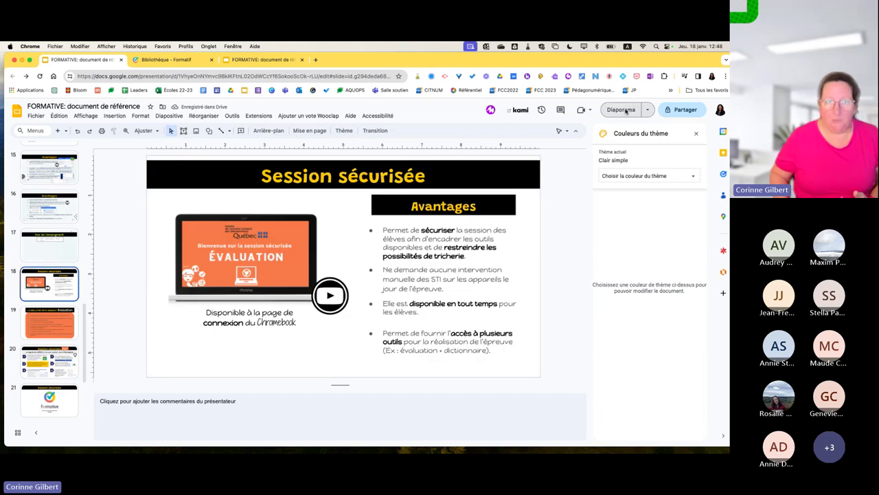